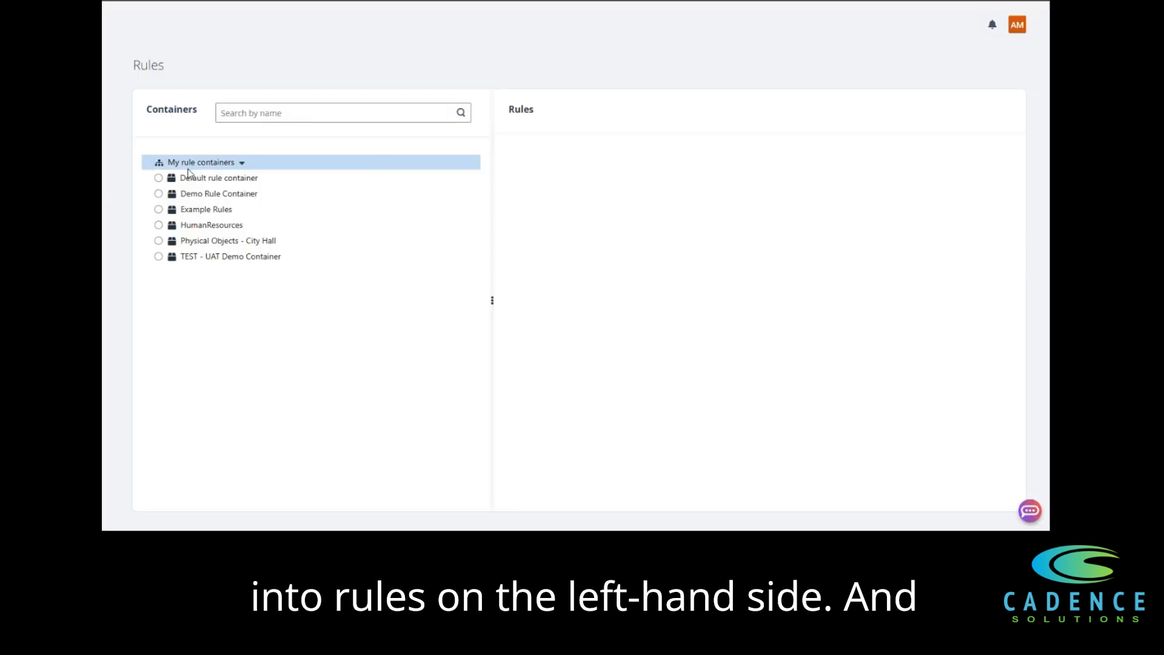
Add a new rule container named Finance under My rule containers.
{"action": "mouse_move", "coordinate": [200, 162]}
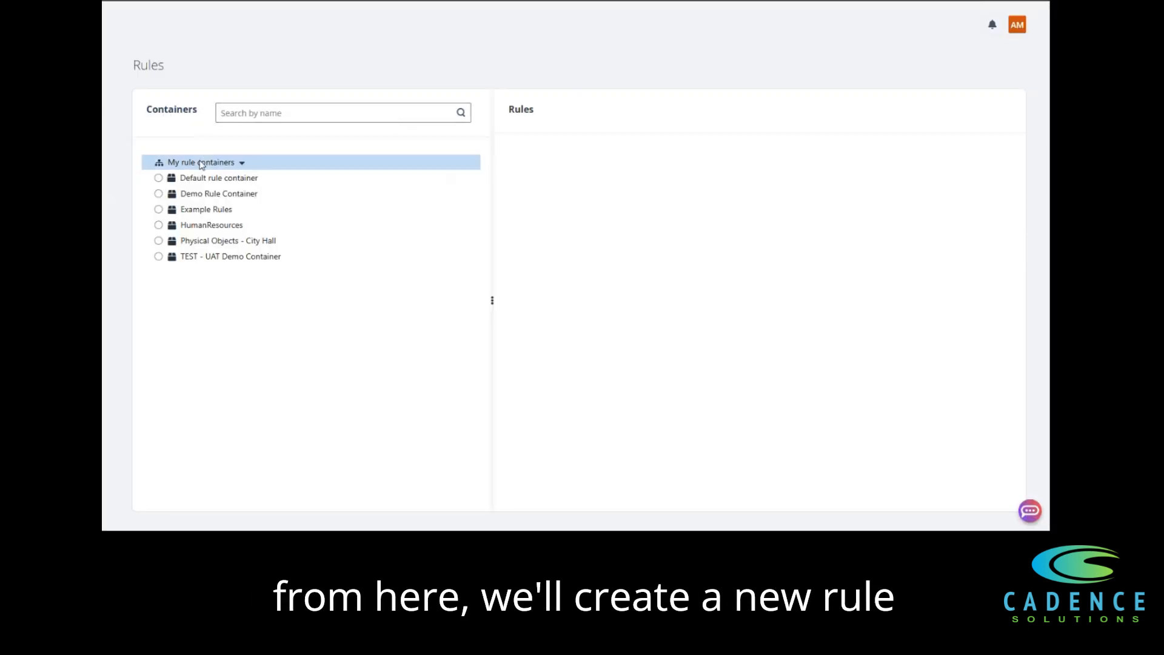
{"action": "left_click", "coordinate": [242, 165]}
{"action": "left_click", "coordinate": [276, 172]}
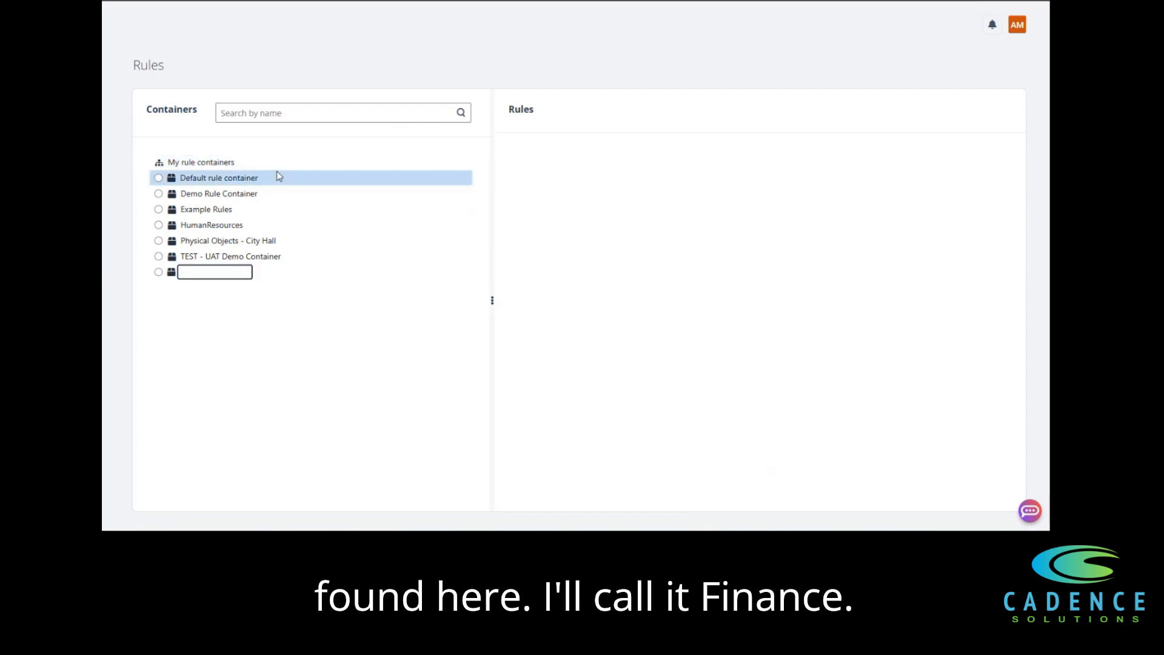
{"action": "type", "text": "Finance"}
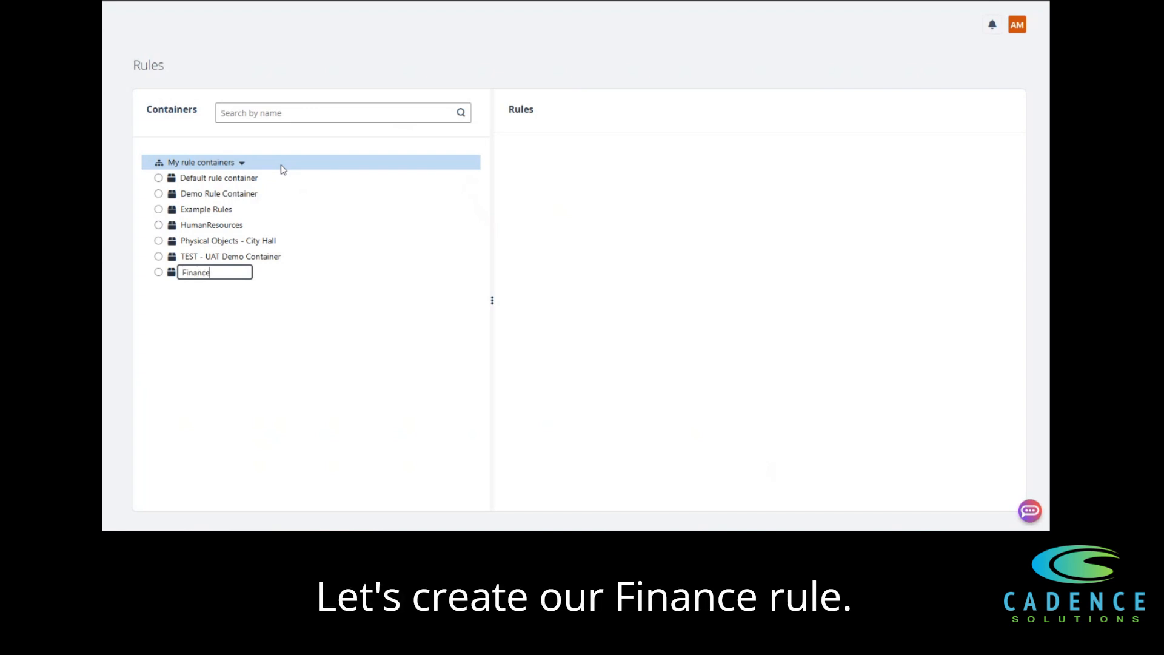
{"action": "key", "text": "Return"}
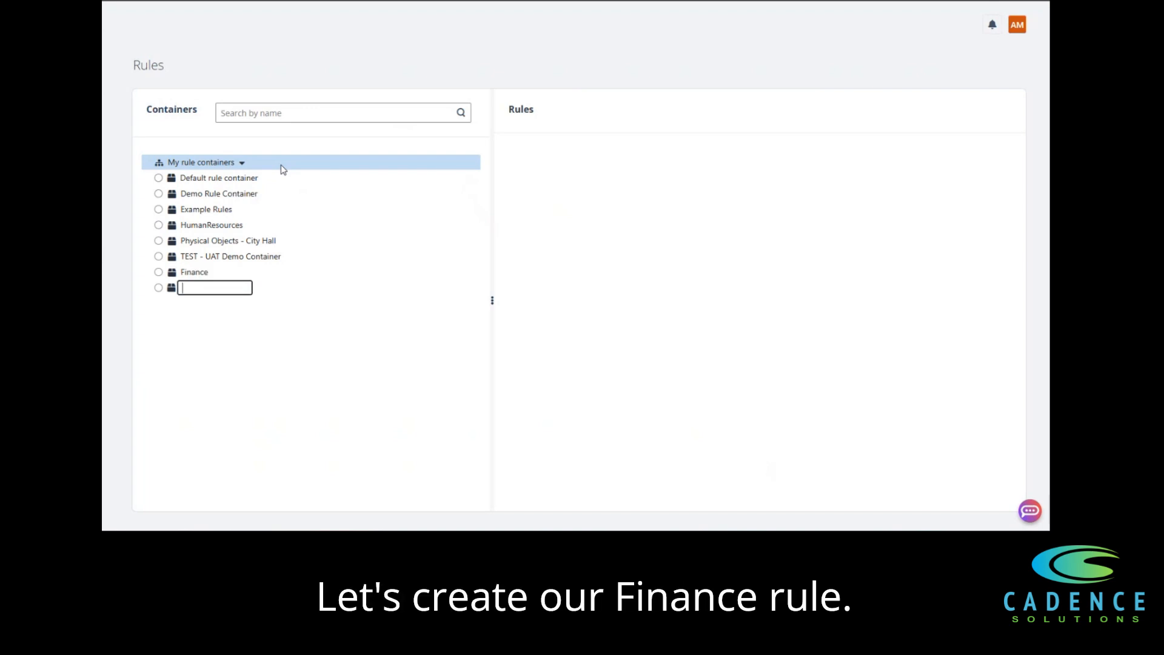
Start a new rule in the Finance container and name it "Invoice + 5 Years and Destroy".
{"action": "left_click", "coordinate": [158, 274]}
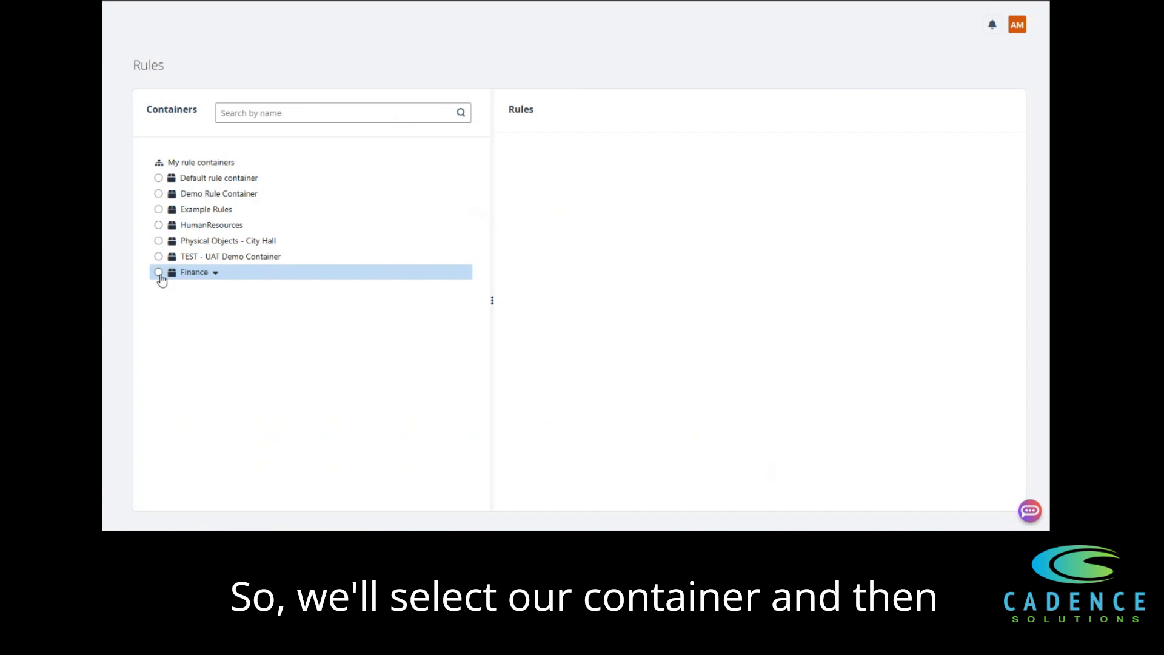
{"action": "left_click", "coordinate": [158, 273]}
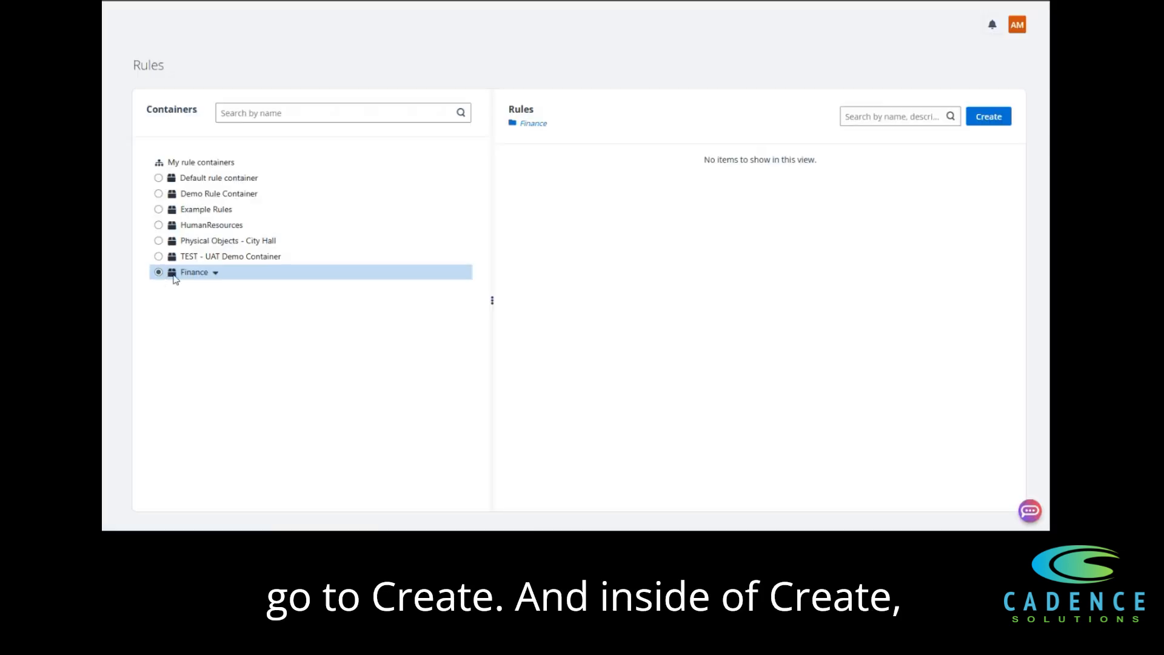
{"action": "left_click", "coordinate": [989, 117]}
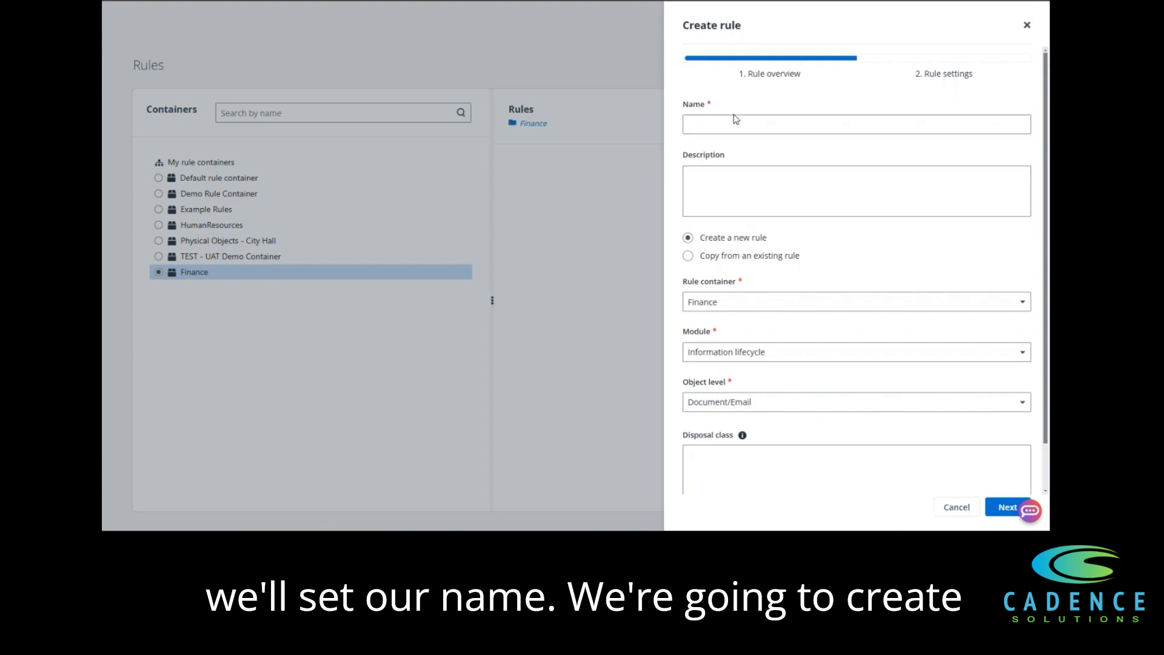
{"action": "left_click", "coordinate": [733, 123]}
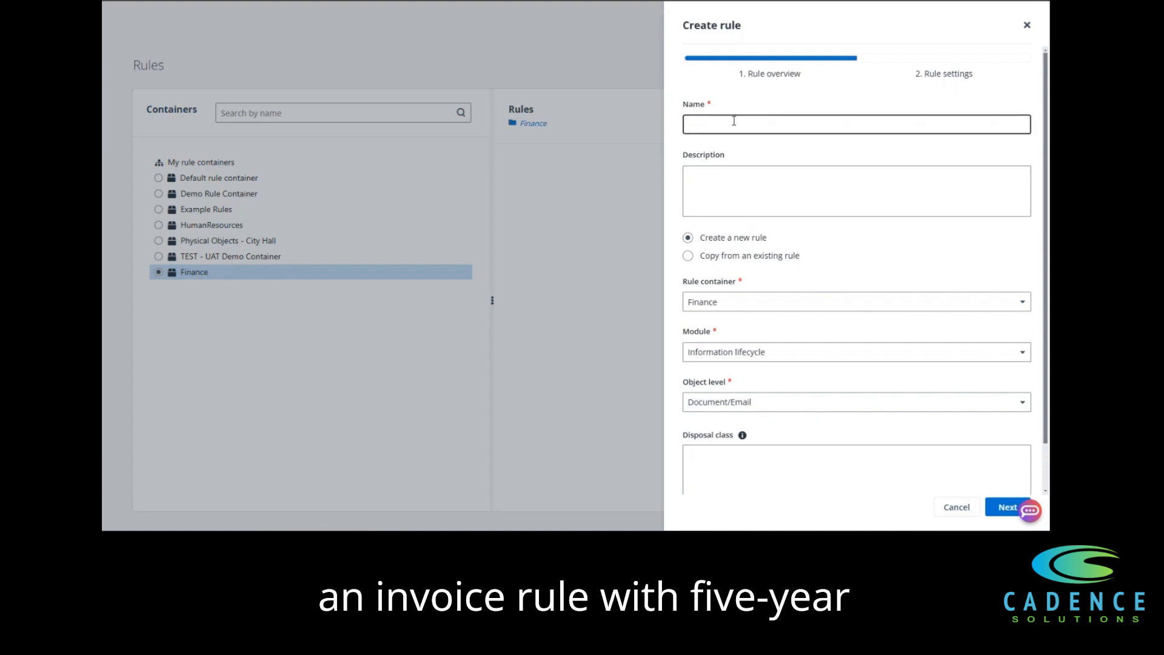
{"action": "type", "text": "In"}
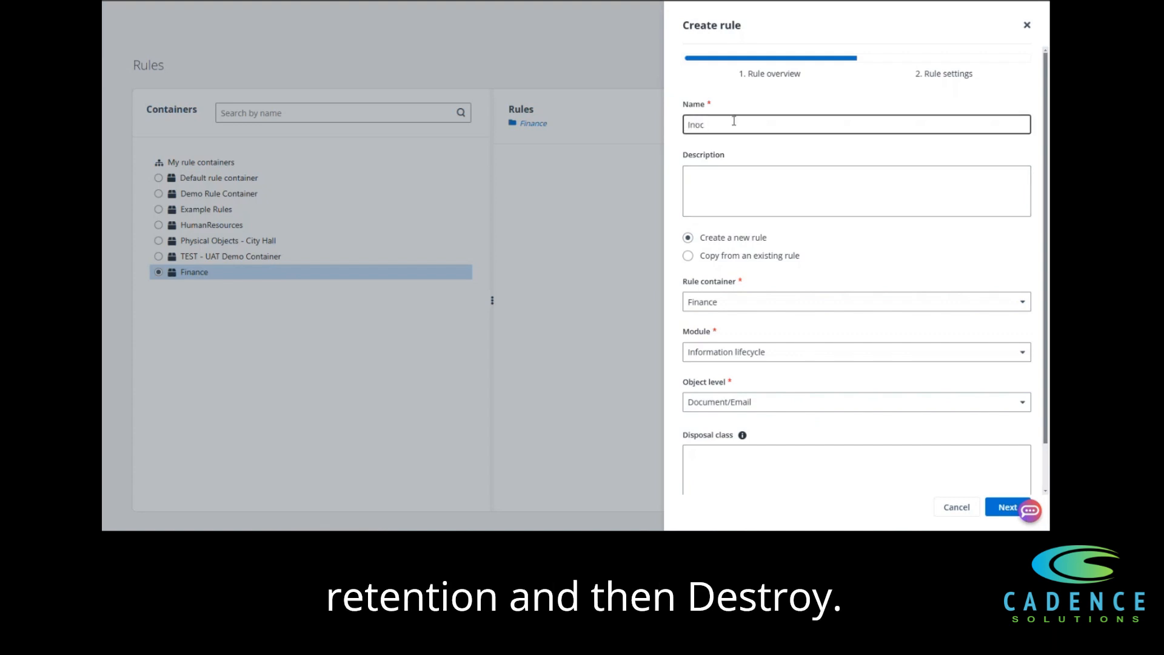
{"action": "type", "text": "vo"}
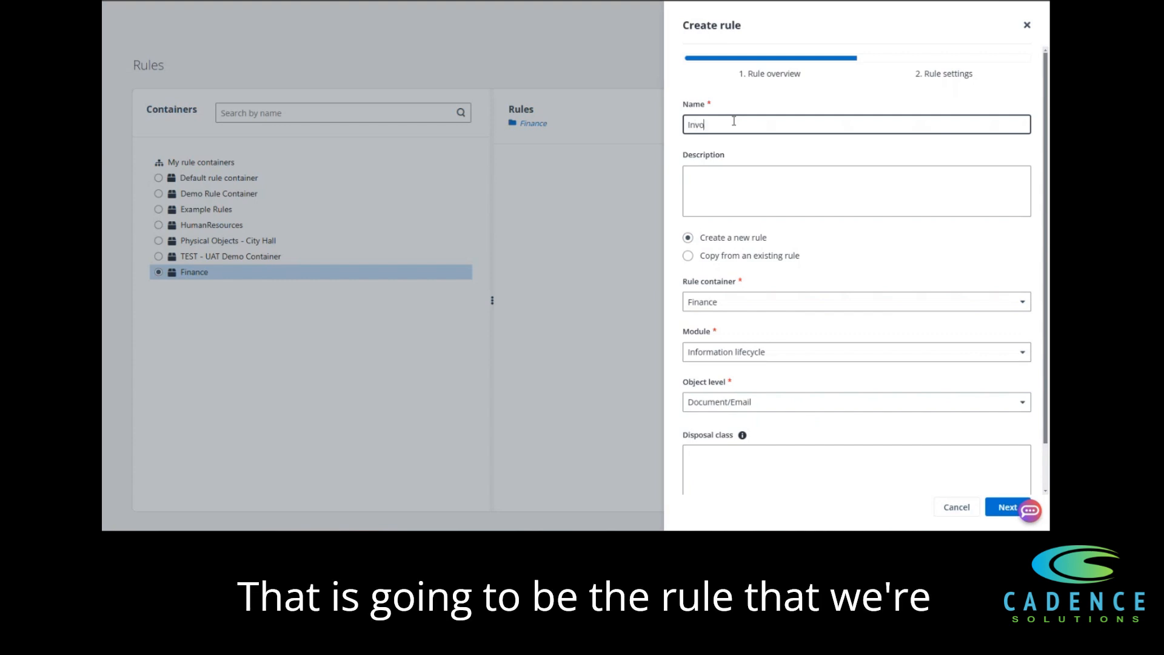
{"action": "type", "text": "ice +"}
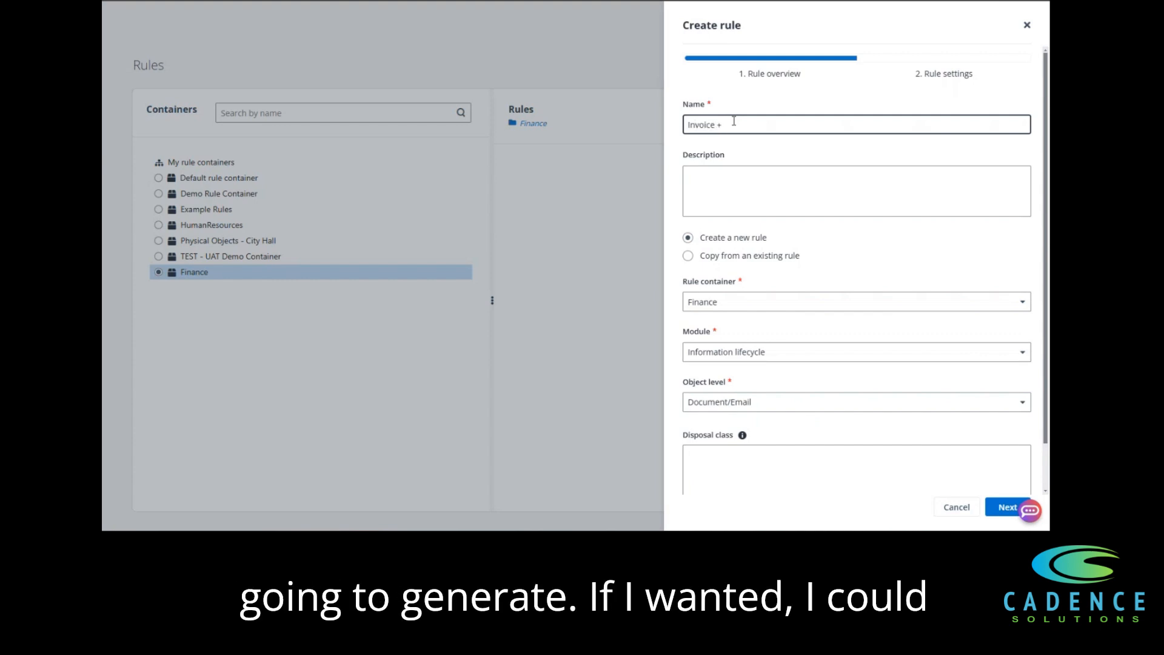
{"action": "type", "text": " 5 yars and the"}
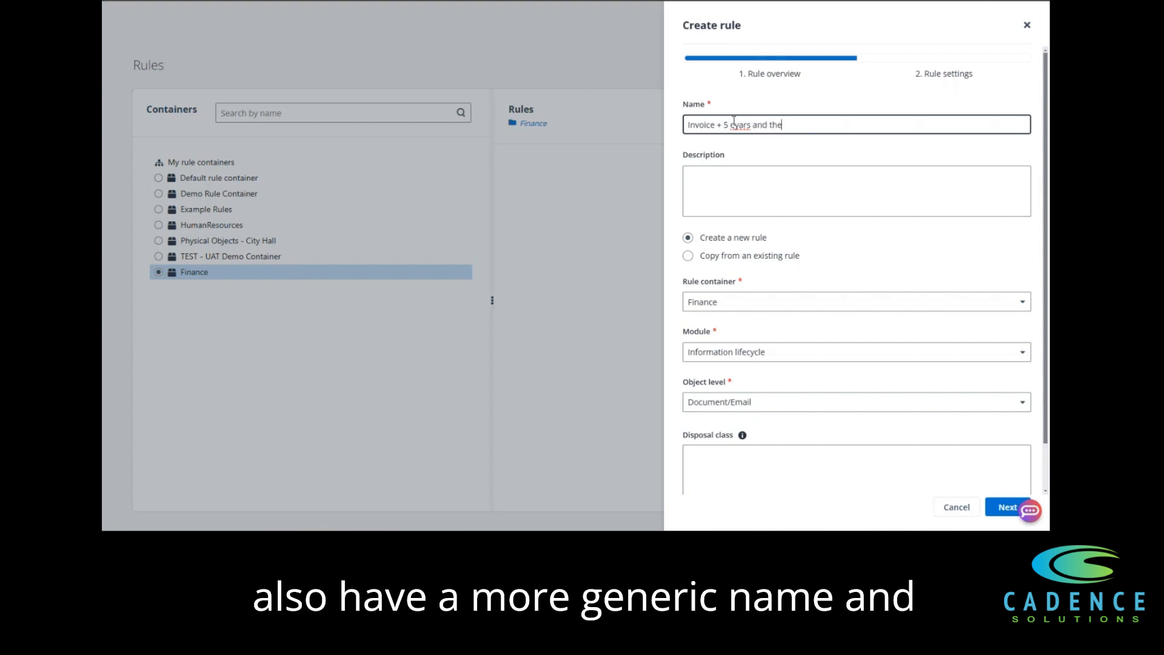
{"action": "type", "text": " Destroy"}
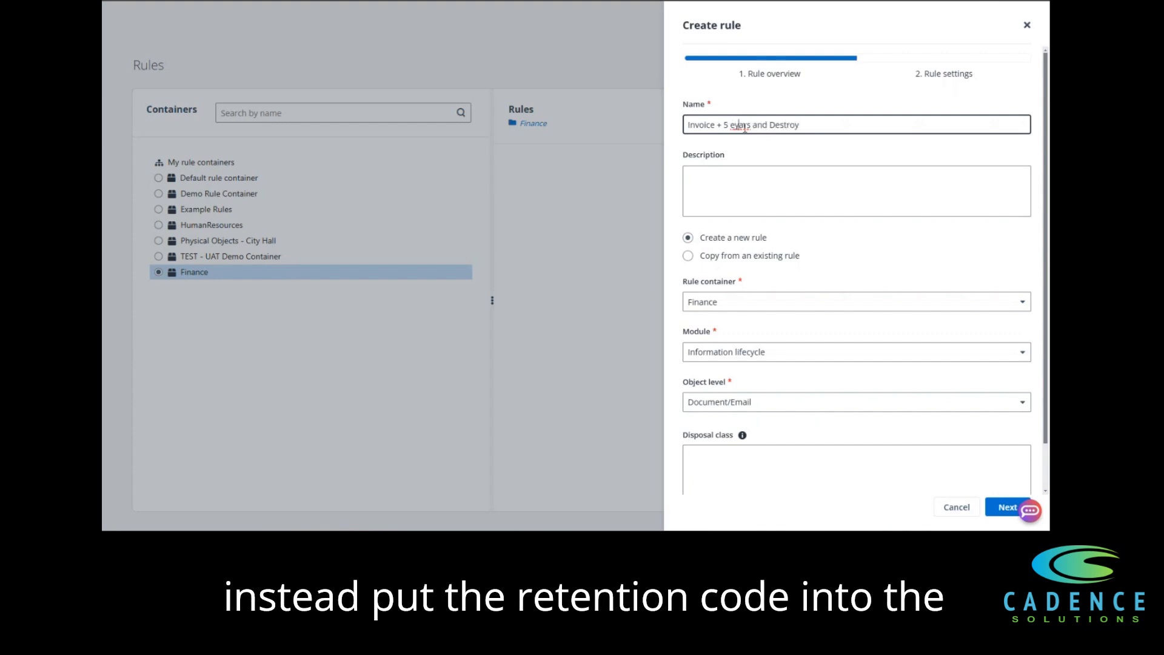
{"action": "key", "text": "BackSpace"}
{"action": "key", "text": "BackSpace"}
{"action": "type", "text": "Ye"}
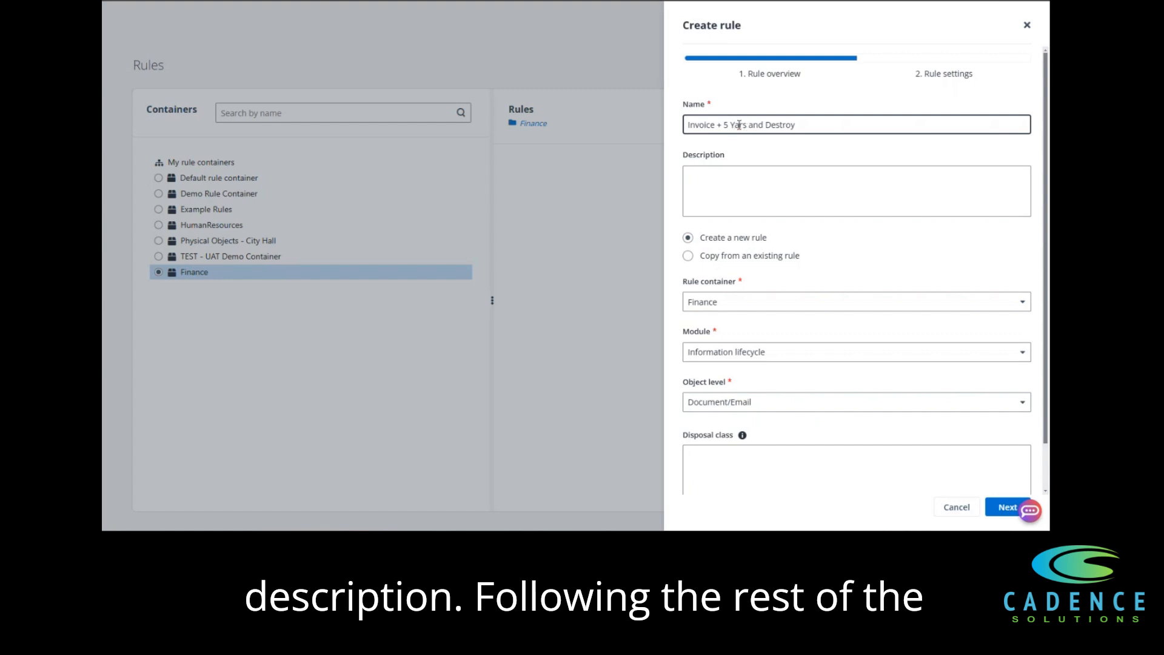
{"action": "left_click", "coordinate": [761, 145]}
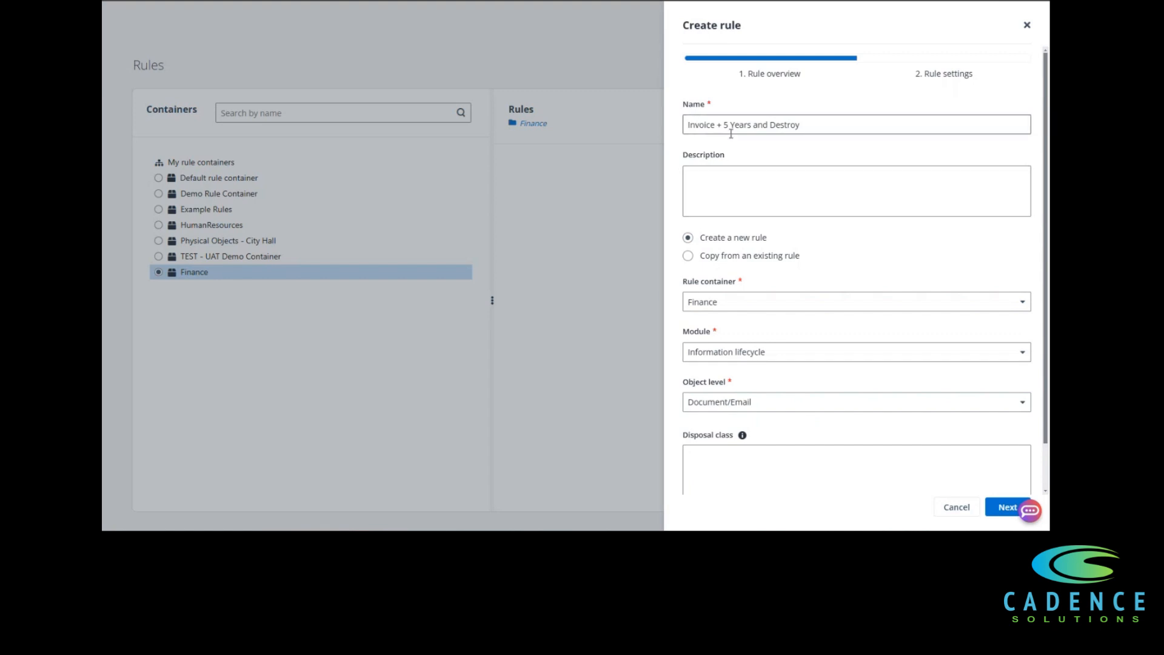
Choose Document/Email as the rule's object level, leaving the description and disposal class empty.
{"action": "left_click", "coordinate": [737, 206]}
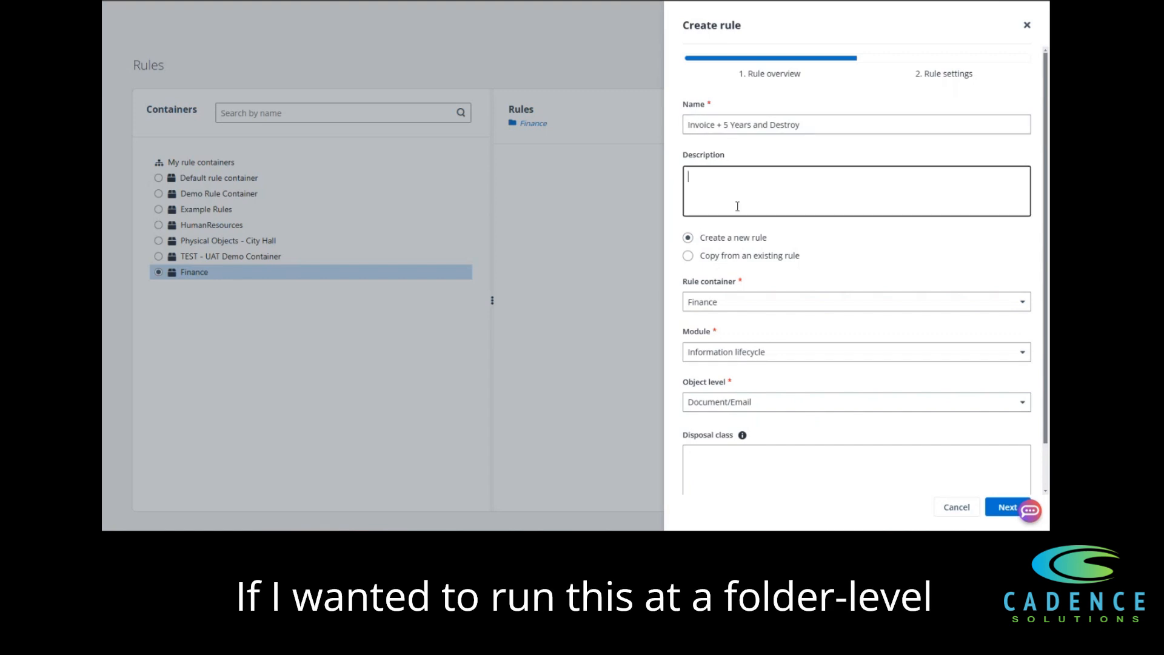
{"action": "scroll", "coordinate": [748, 237], "scroll_direction": "down", "scroll_amount": 1}
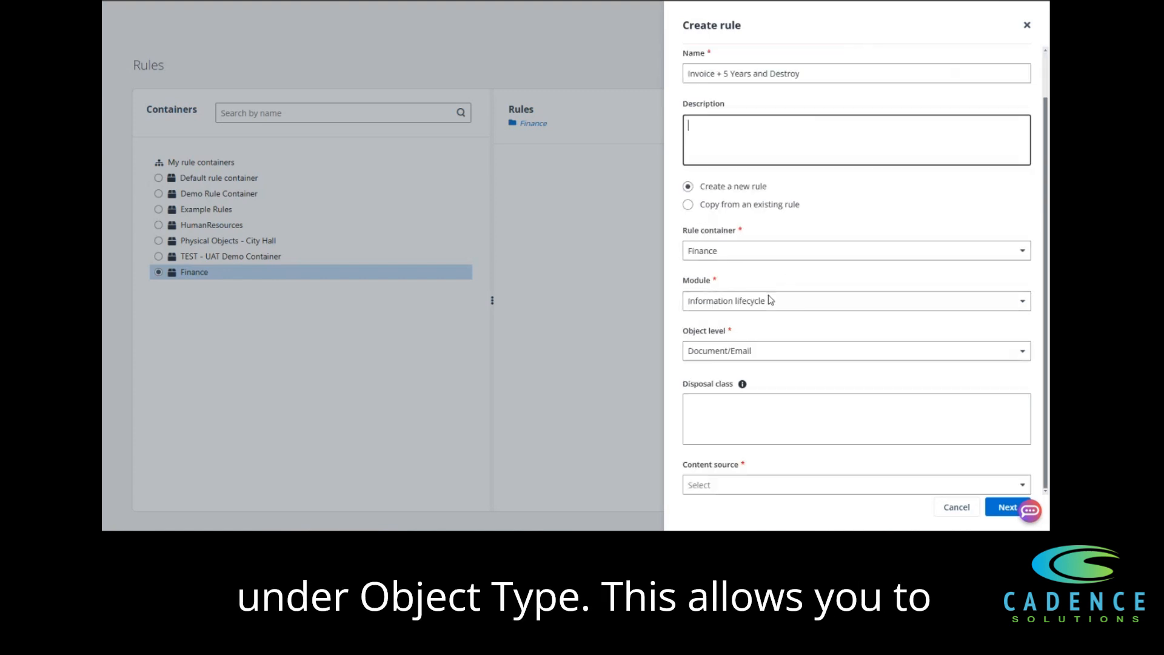
{"action": "left_click", "coordinate": [756, 356]}
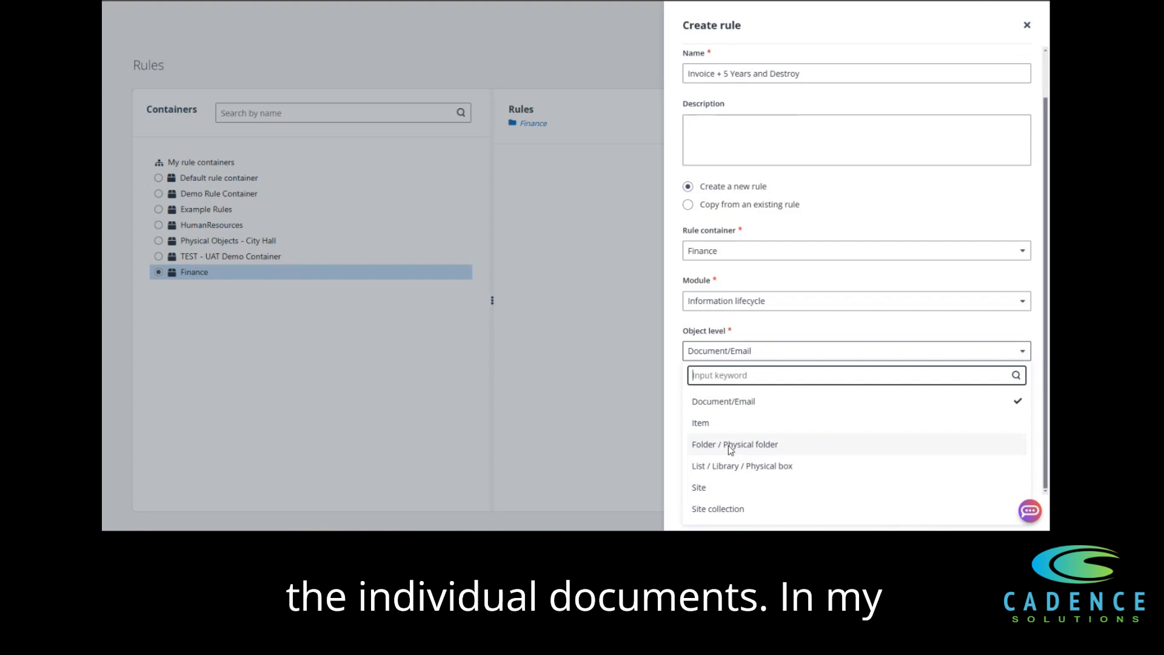
{"action": "left_click", "coordinate": [736, 406]}
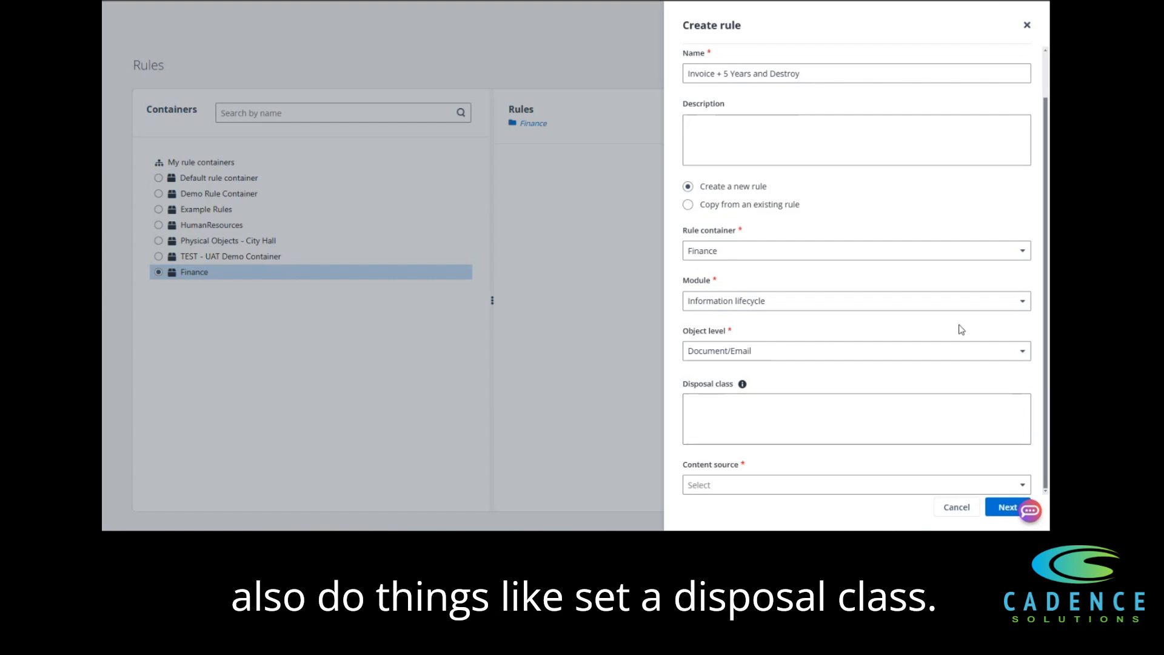
{"action": "left_click", "coordinate": [734, 405]}
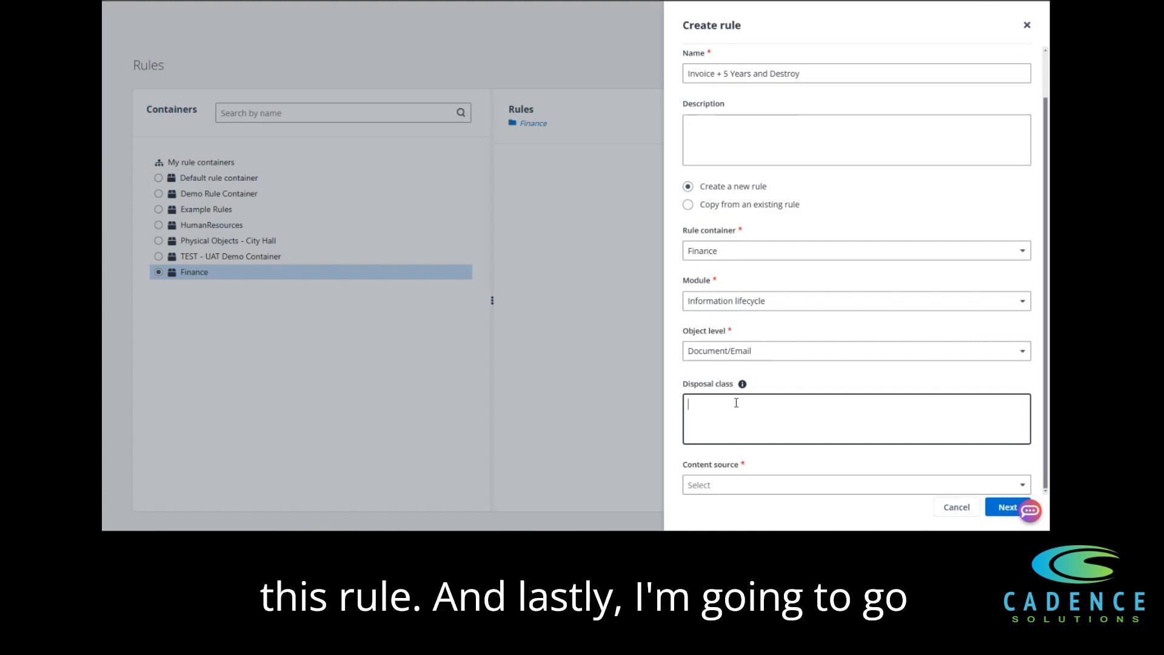
Set the rule's content source to SharePoint Online and continue to the rule settings.
{"action": "left_click", "coordinate": [719, 488]}
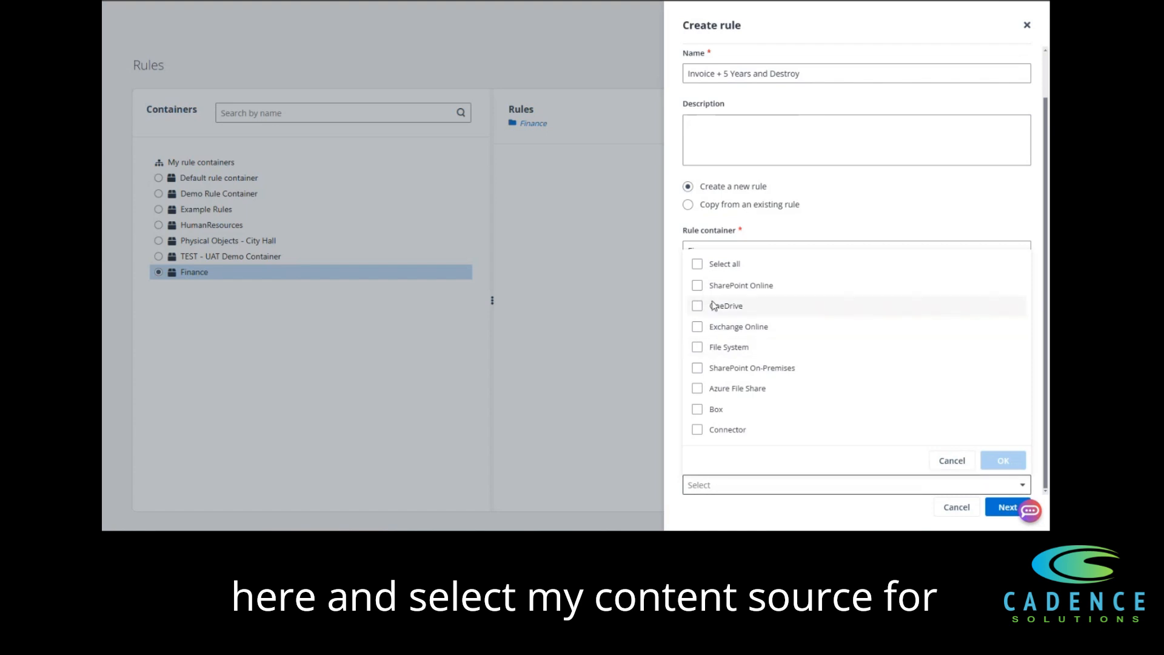
{"action": "left_click", "coordinate": [719, 288]}
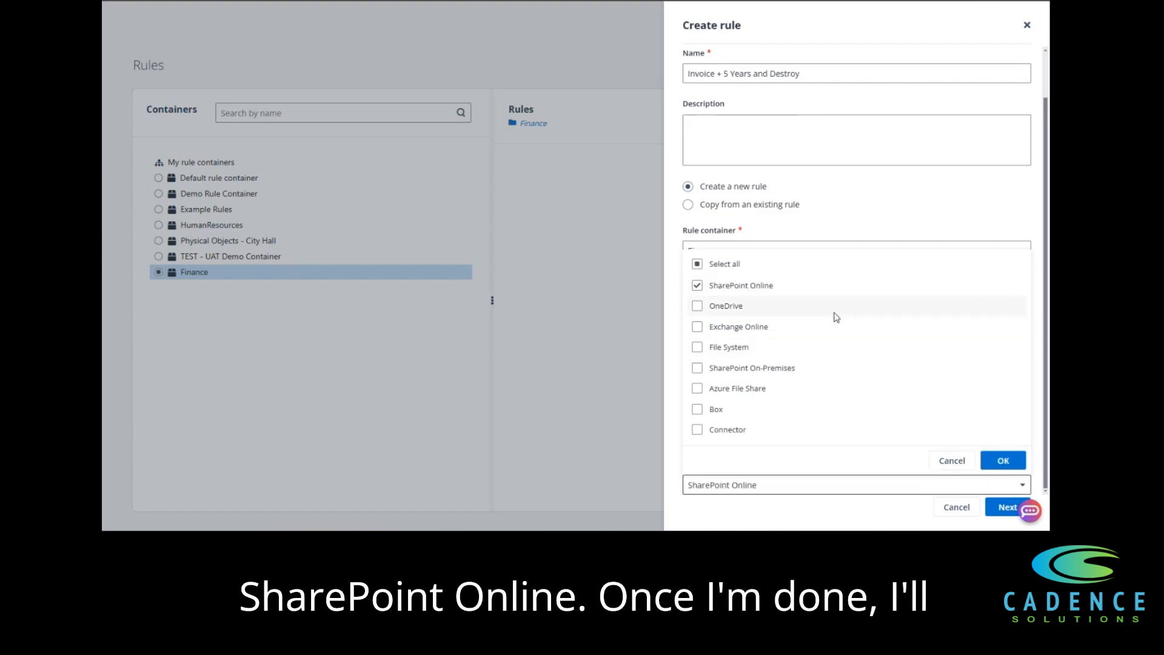
{"action": "left_click", "coordinate": [1003, 460]}
{"action": "left_click", "coordinate": [994, 510]}
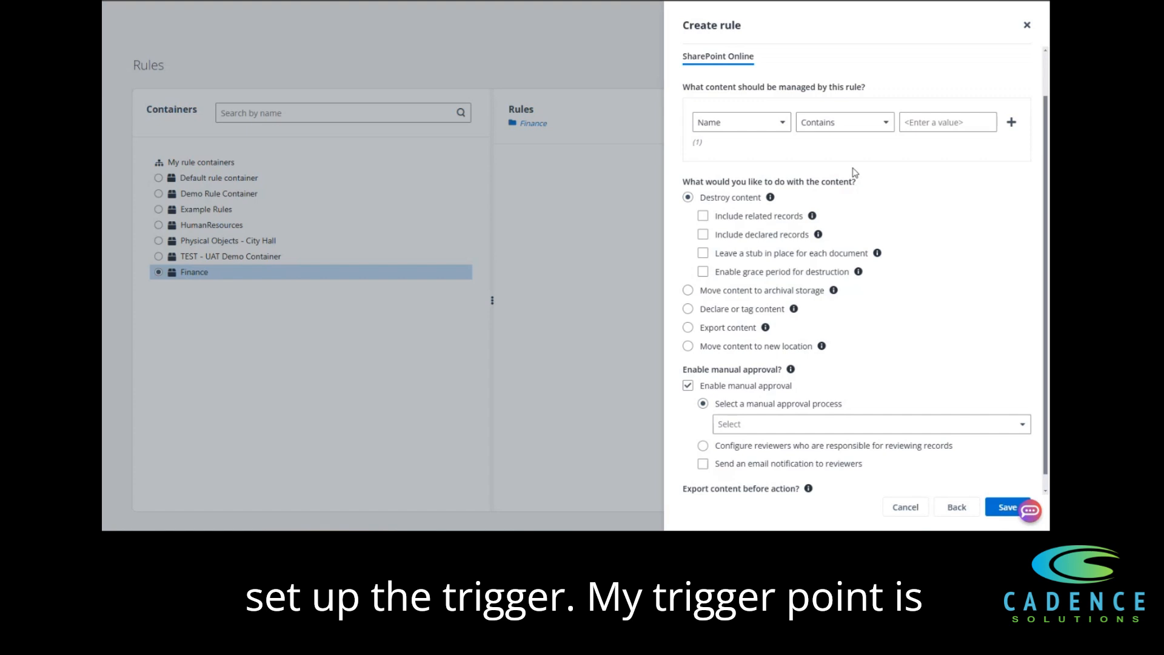
Set the rule's first condition to Created time older than 5 years.
{"action": "left_click", "coordinate": [772, 122]}
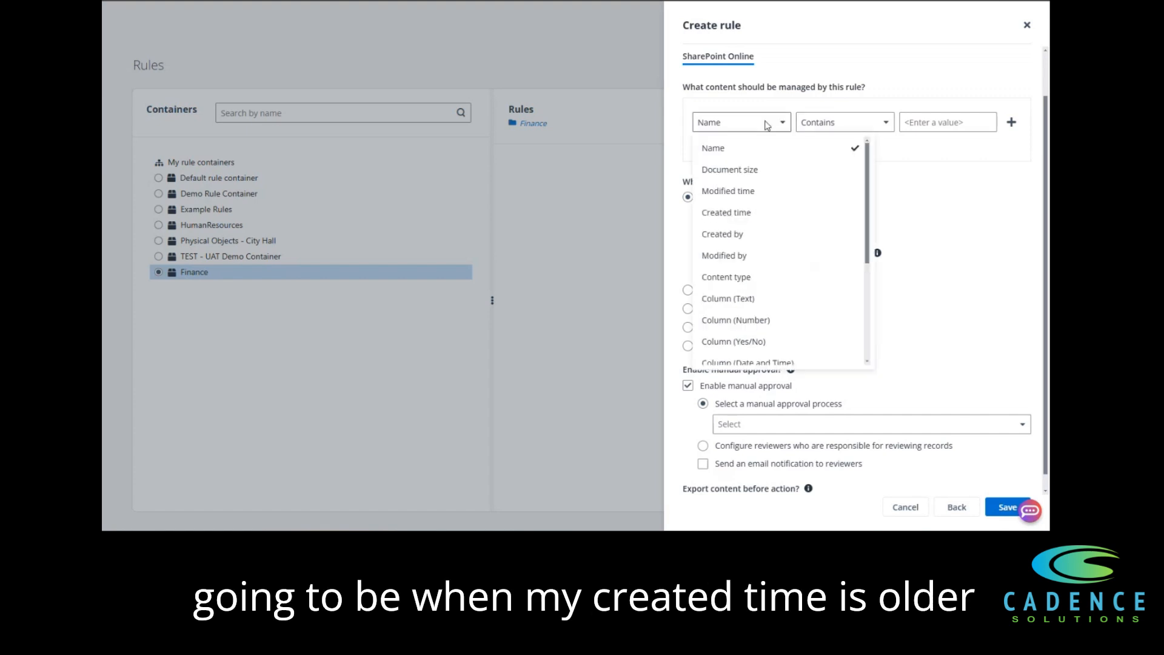
{"action": "left_click", "coordinate": [726, 212]}
{"action": "left_click", "coordinate": [910, 122]}
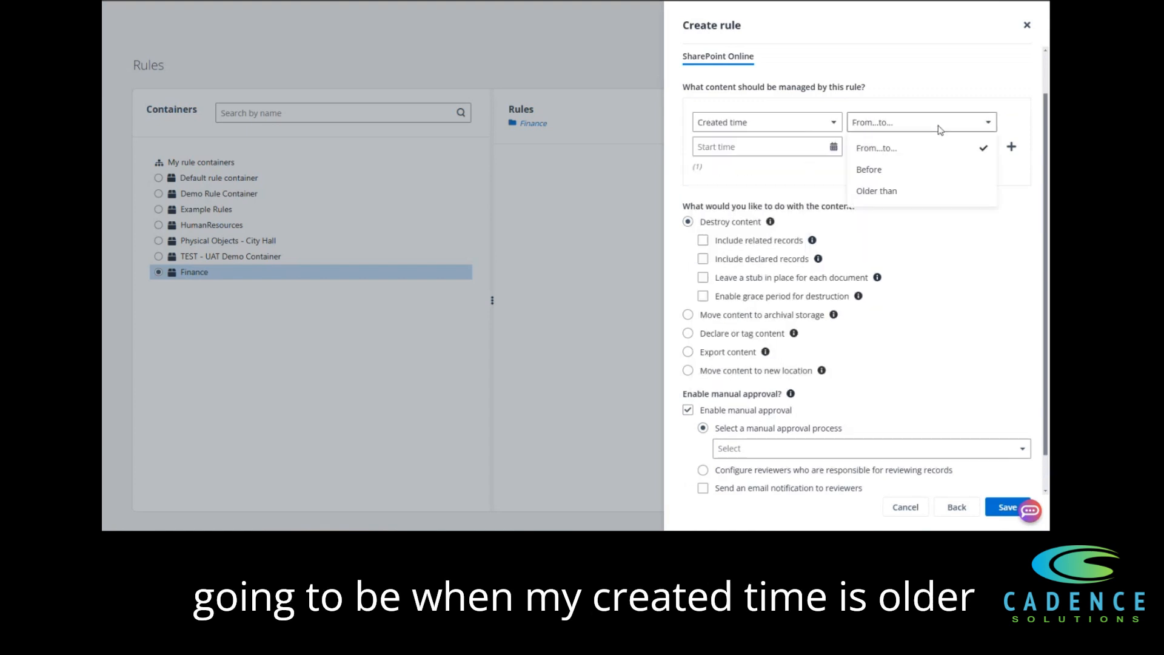
{"action": "left_click", "coordinate": [905, 193]}
{"action": "left_click", "coordinate": [891, 122]}
{"action": "type", "text": "5"}
{"action": "left_click", "coordinate": [957, 122]}
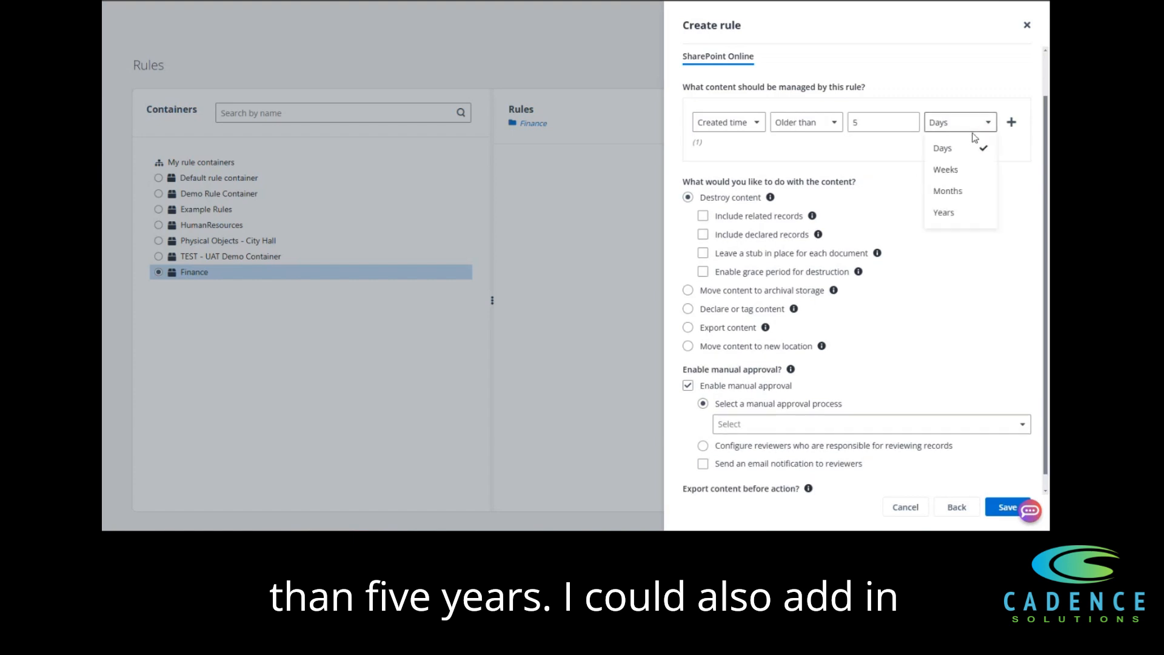
{"action": "left_click", "coordinate": [948, 210]}
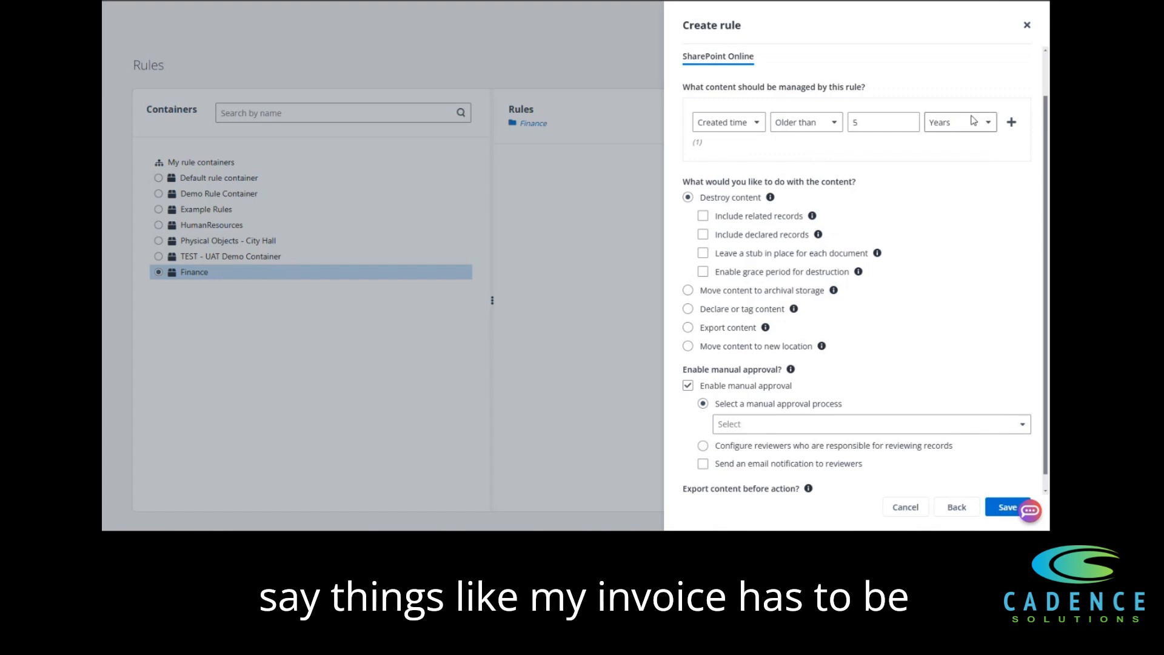
Add a second condition joined with And: Modified time older than 2 years.
{"action": "left_click", "coordinate": [1011, 122]}
{"action": "left_click", "coordinate": [769, 167]}
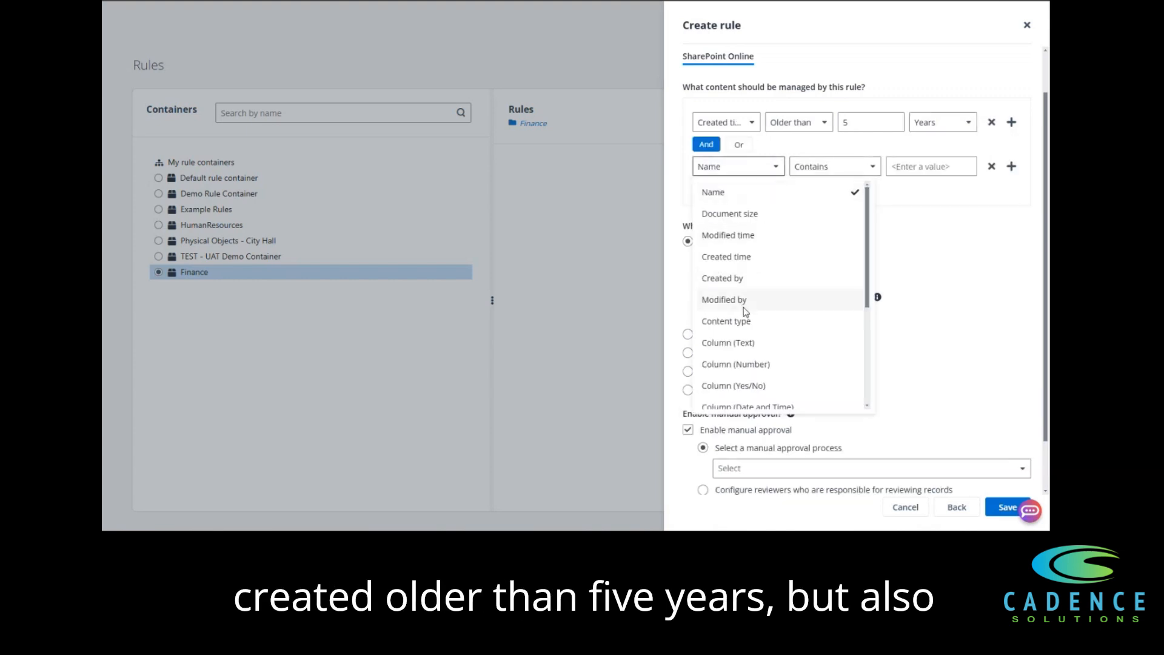
{"action": "left_click", "coordinate": [753, 235]}
{"action": "left_click", "coordinate": [905, 166]}
{"action": "left_click", "coordinate": [909, 233]}
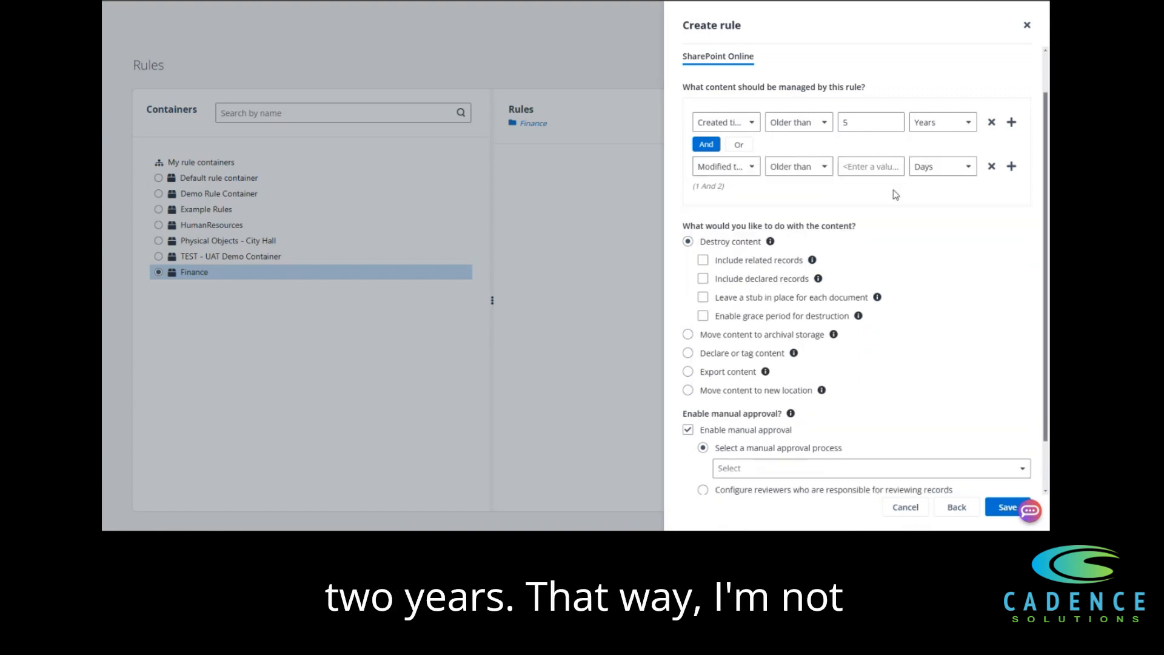
{"action": "left_click", "coordinate": [889, 169]}
{"action": "type", "text": "2"}
{"action": "left_click", "coordinate": [936, 170]}
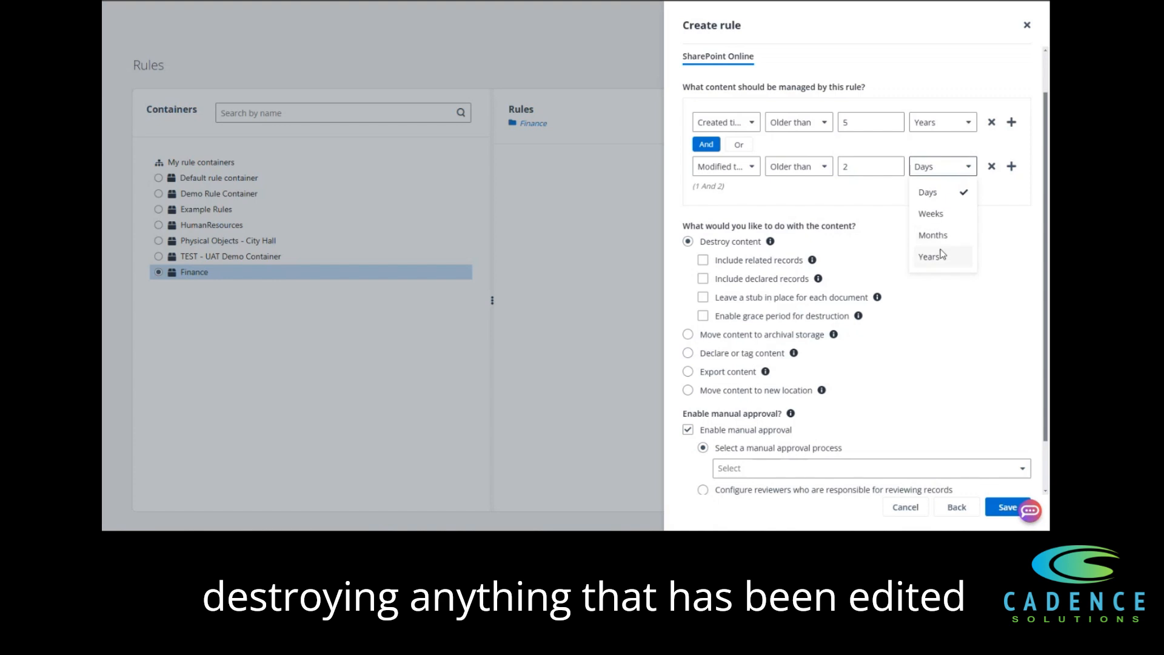
{"action": "left_click", "coordinate": [943, 254]}
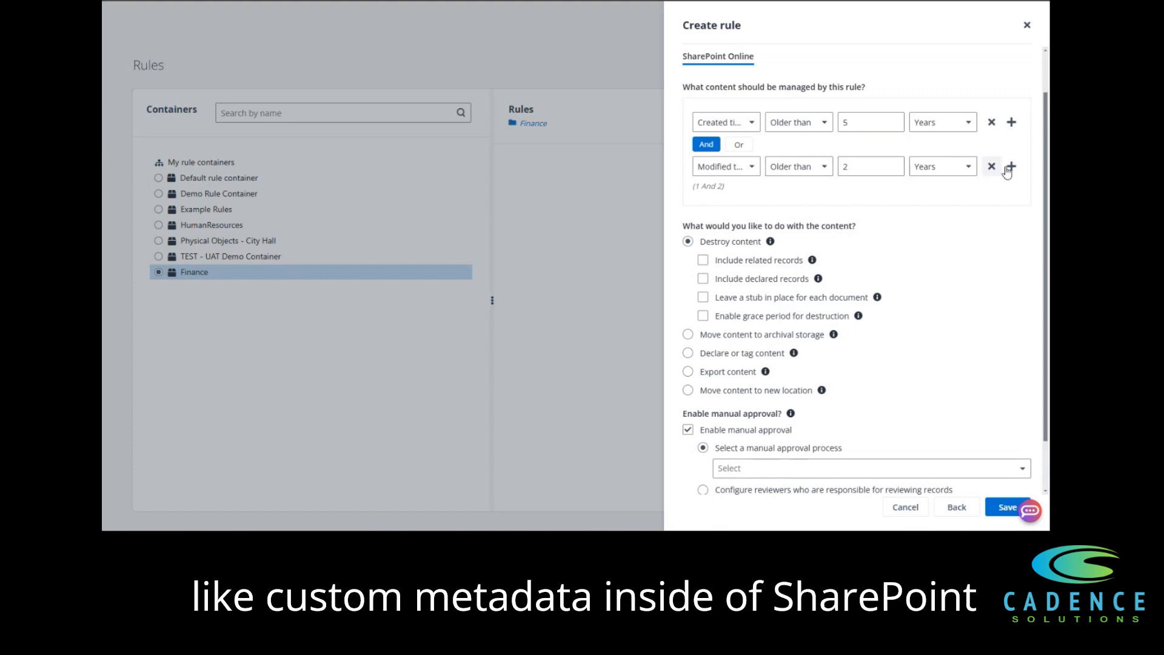
Look through the attributes available for the second condition, keeping Modified time, and review the content action and approval options.
{"action": "left_click", "coordinate": [754, 166]}
{"action": "scroll", "coordinate": [717, 283], "scroll_direction": "down", "scroll_amount": 3}
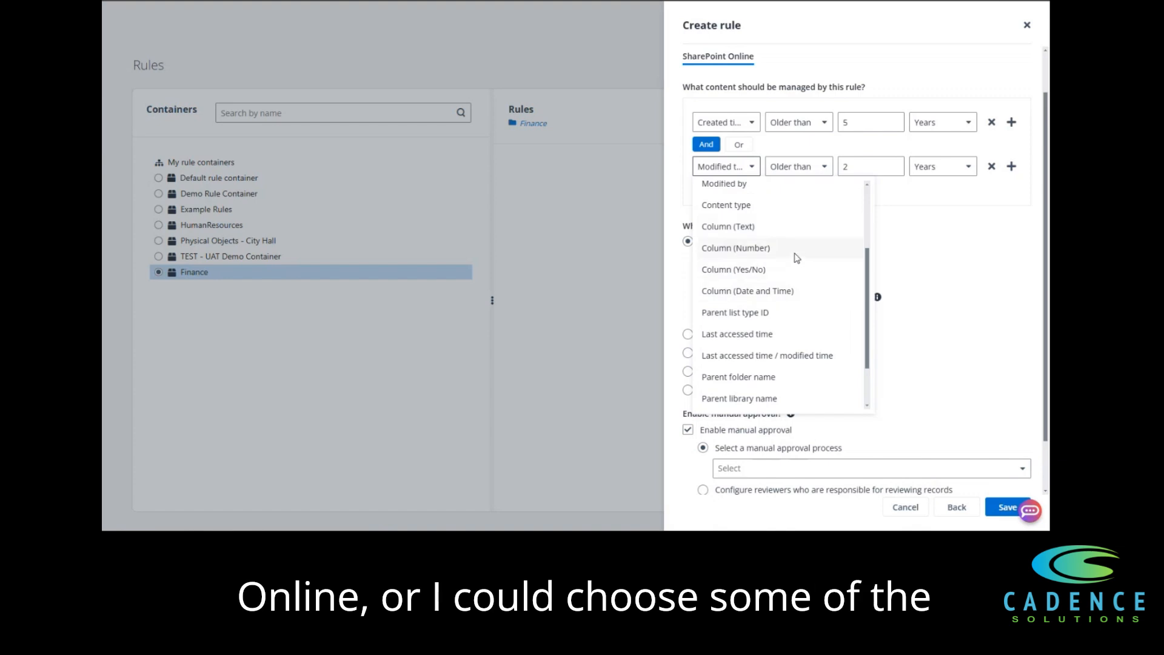
{"action": "scroll", "coordinate": [788, 258], "scroll_direction": "down", "scroll_amount": 2}
{"action": "scroll", "coordinate": [779, 243], "scroll_direction": "up", "scroll_amount": 4}
{"action": "scroll", "coordinate": [764, 236], "scroll_direction": "down", "scroll_amount": 4}
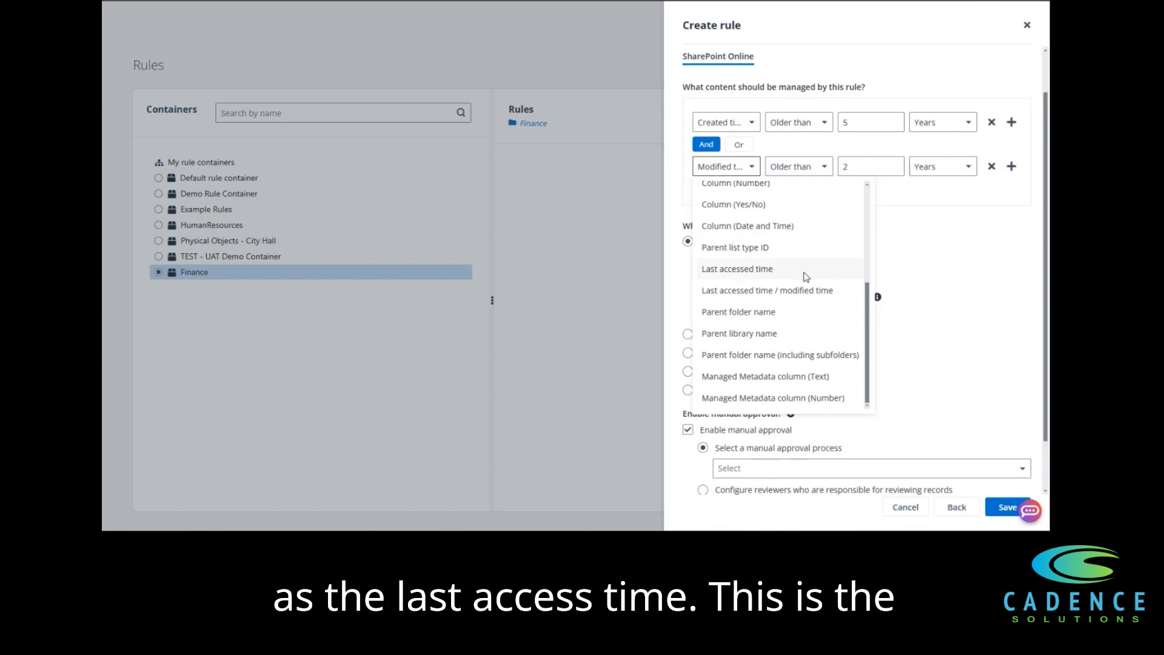
{"action": "left_click", "coordinate": [939, 223]}
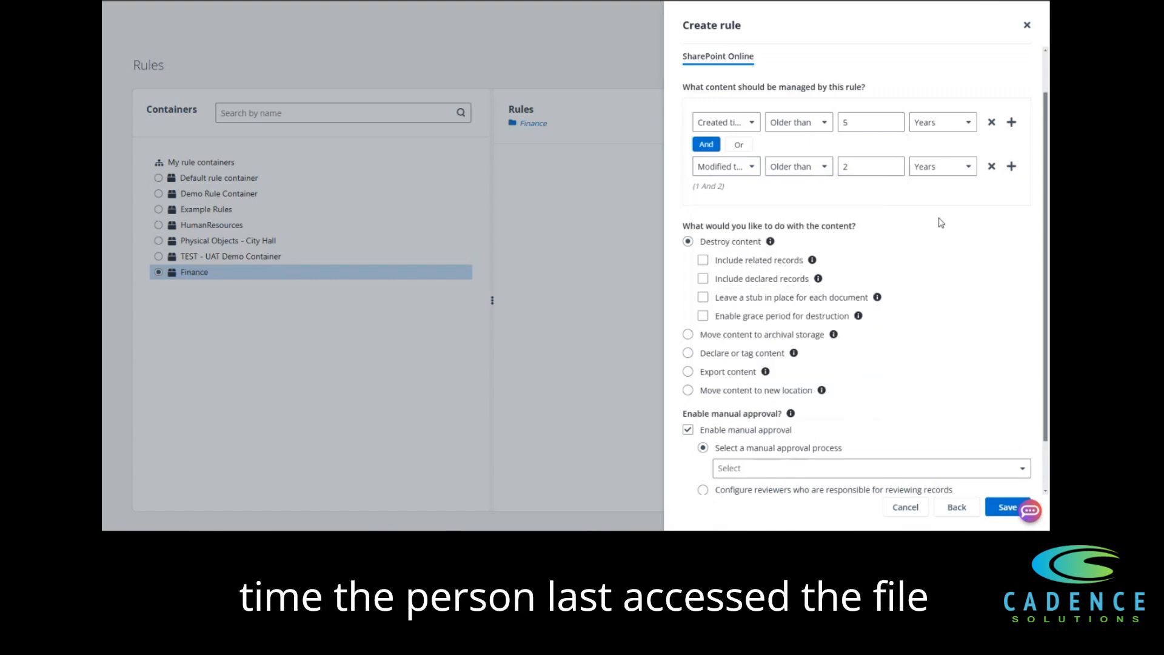
{"action": "scroll", "coordinate": [939, 222], "scroll_direction": "down", "scroll_amount": 2}
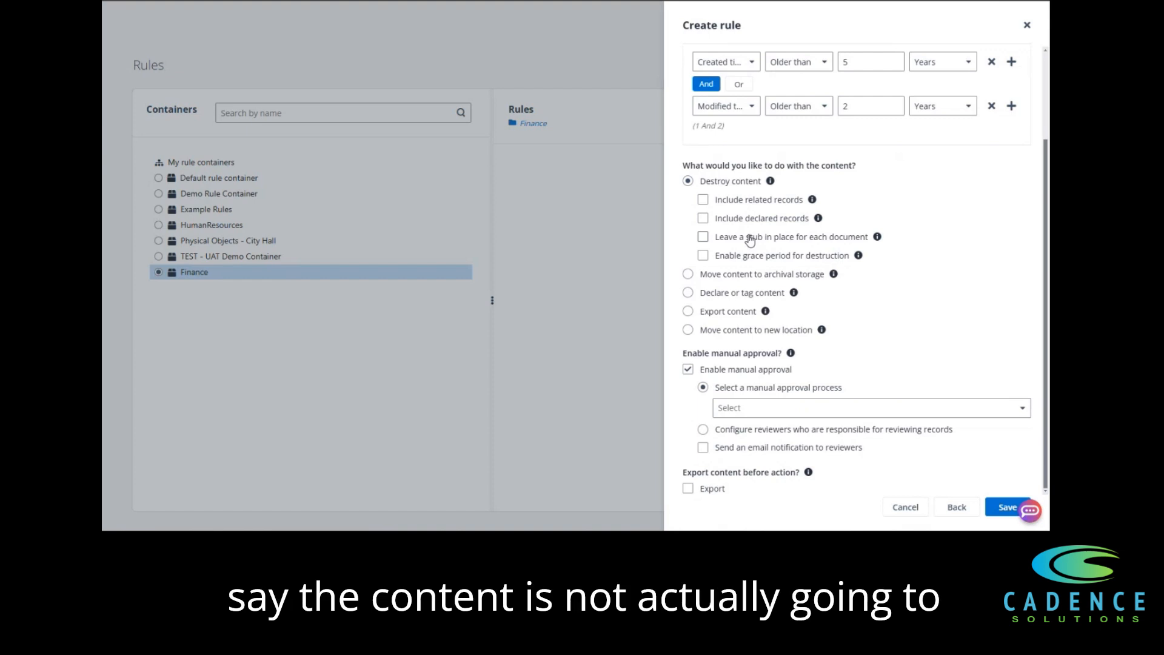
Try including related records in the content destruction, and clear that option again.
{"action": "left_click", "coordinate": [705, 202]}
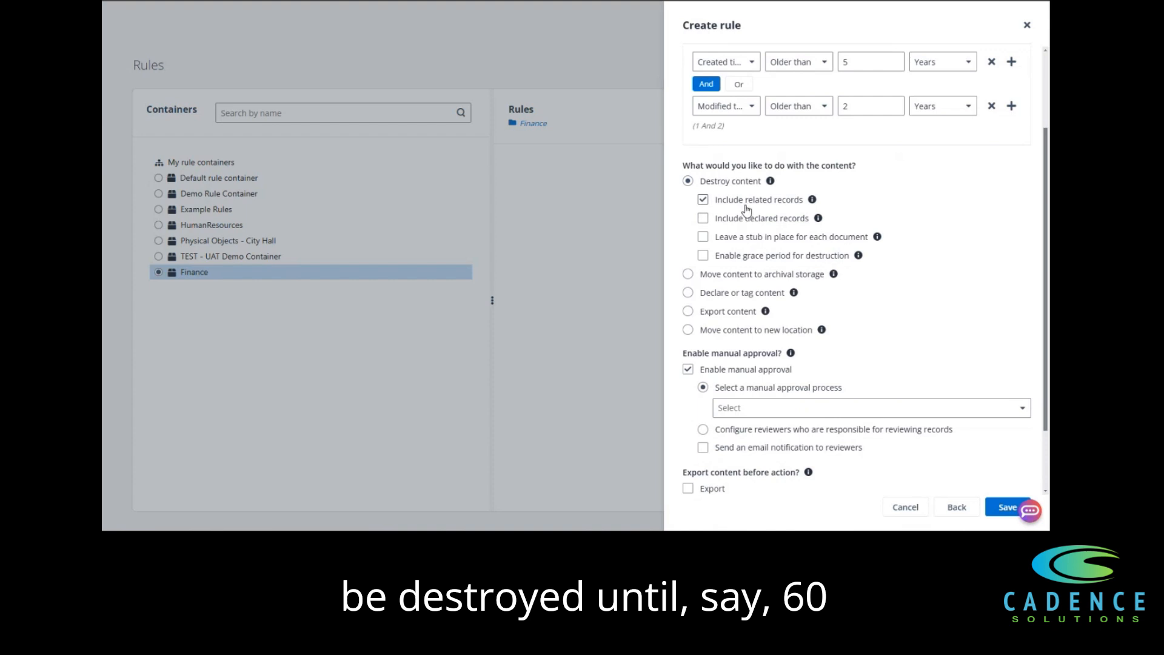
{"action": "left_click", "coordinate": [747, 202]}
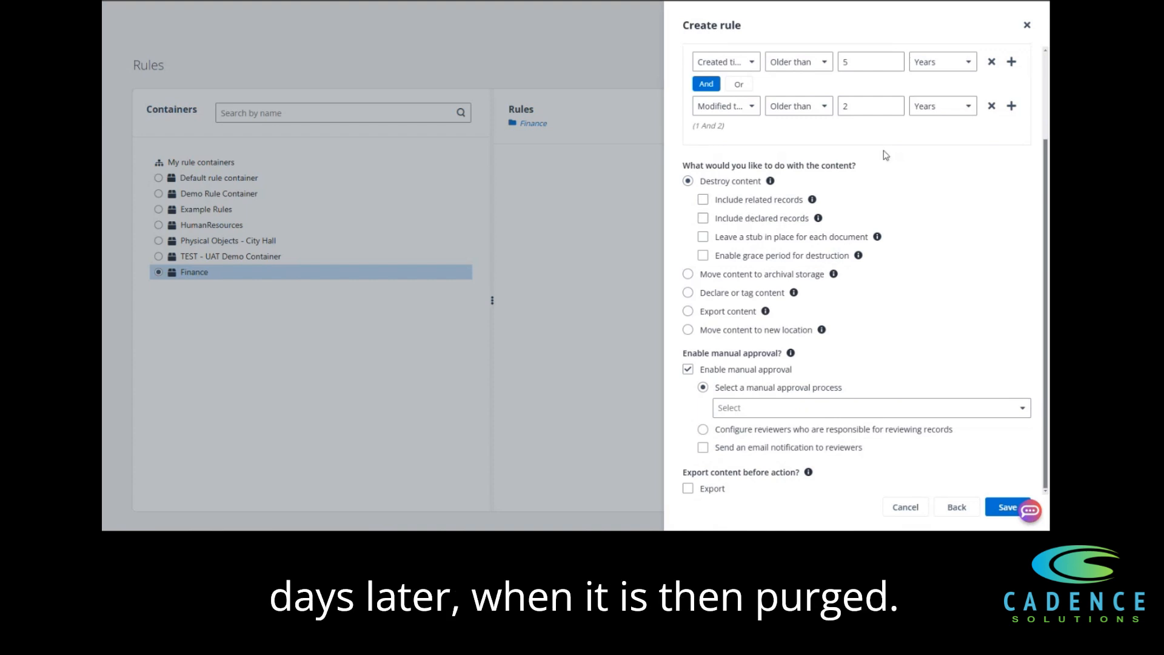
{"action": "scroll", "coordinate": [900, 179], "scroll_direction": "up", "scroll_amount": 3}
{"action": "scroll", "coordinate": [785, 144], "scroll_direction": "down", "scroll_amount": 2}
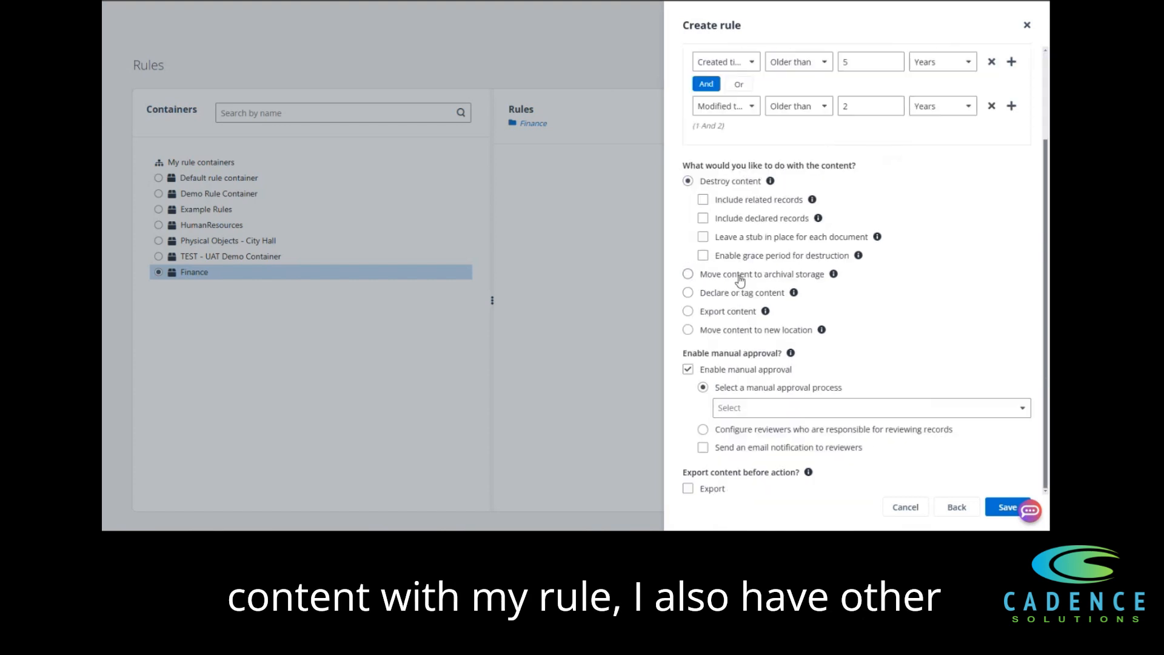
Examine the settings for archiving, declaring or tagging, exporting and moving content, including the export formats, and return the action to Destroy content.
{"action": "left_click", "coordinate": [740, 276]}
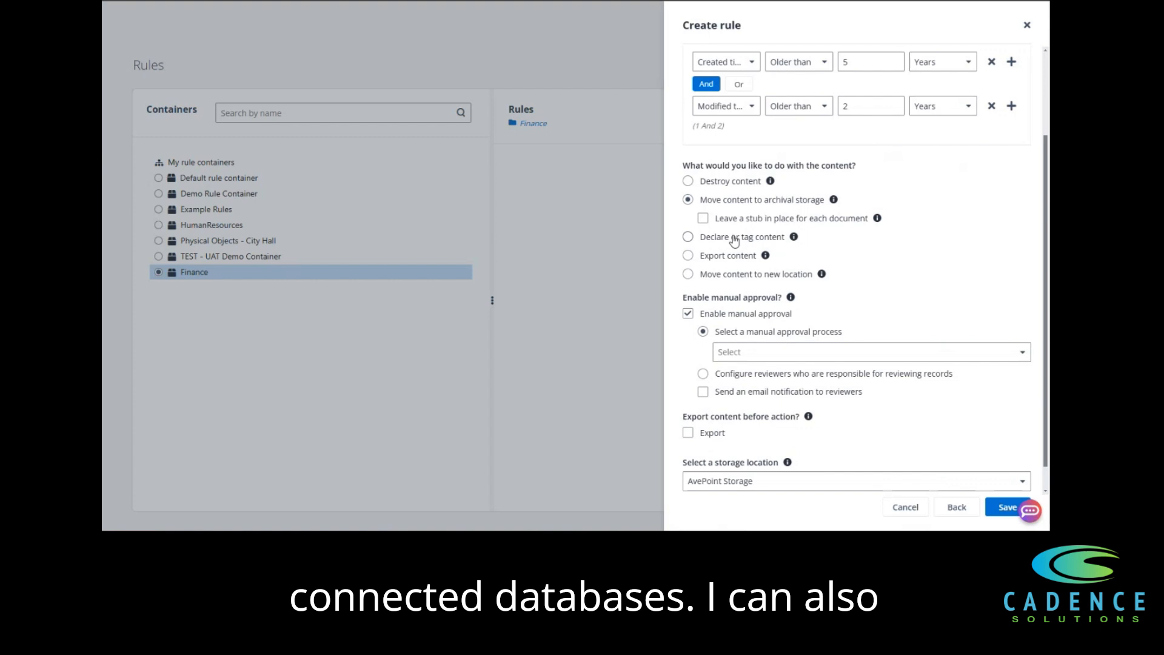
{"action": "left_click", "coordinate": [705, 237]}
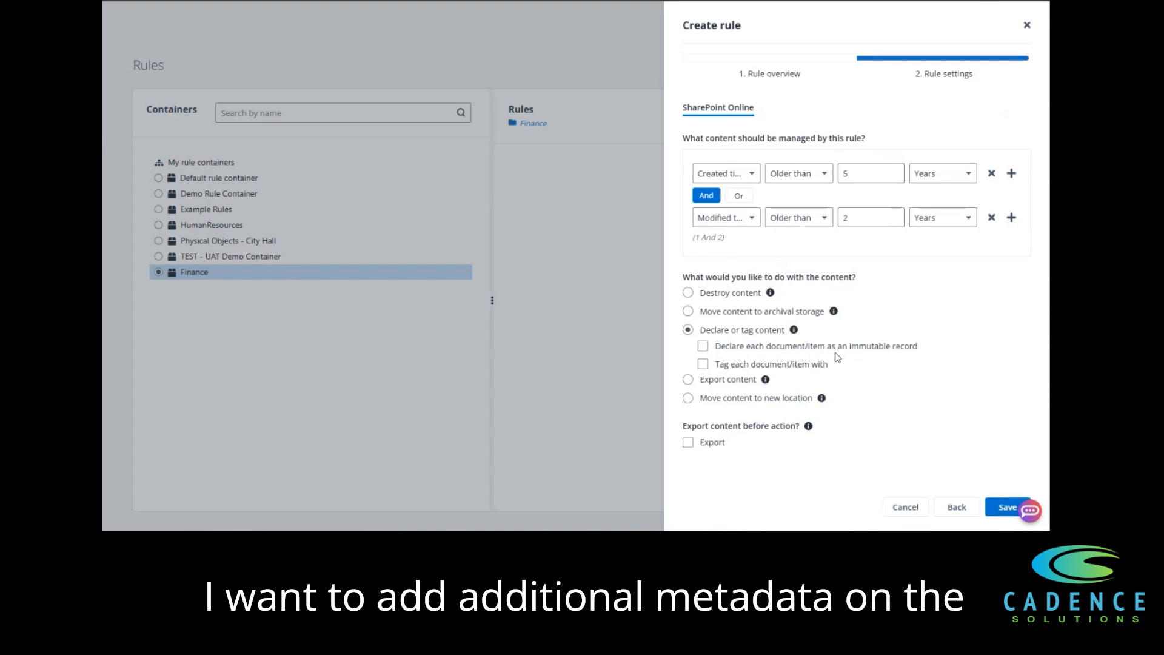
{"action": "left_click", "coordinate": [751, 380]}
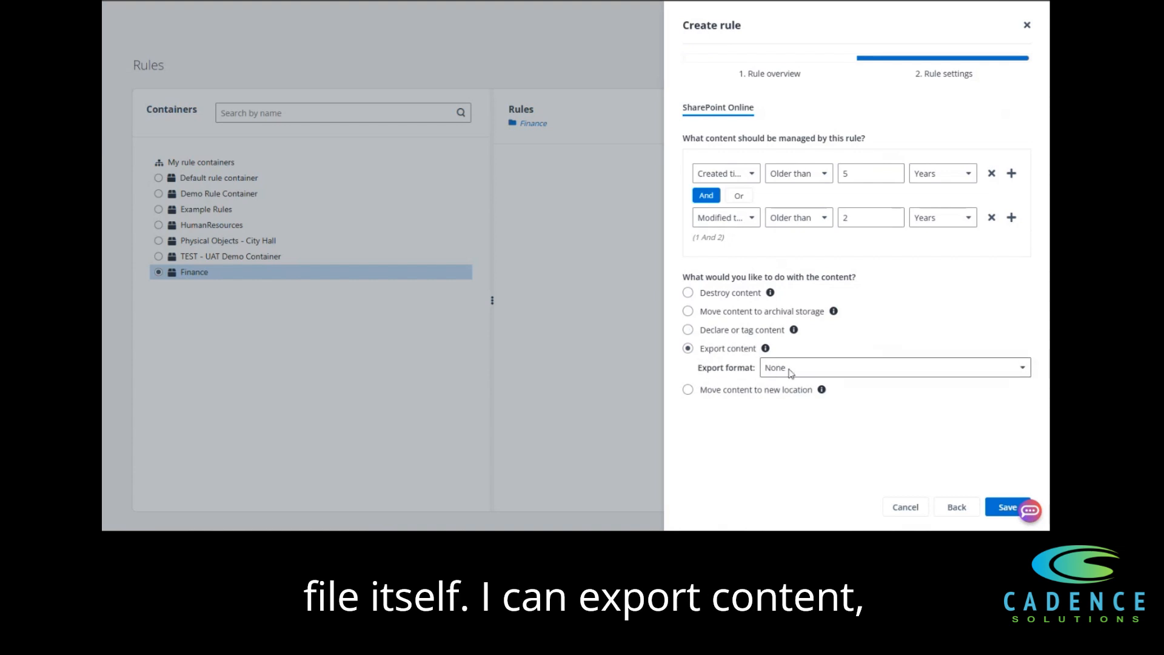
{"action": "left_click", "coordinate": [789, 371]}
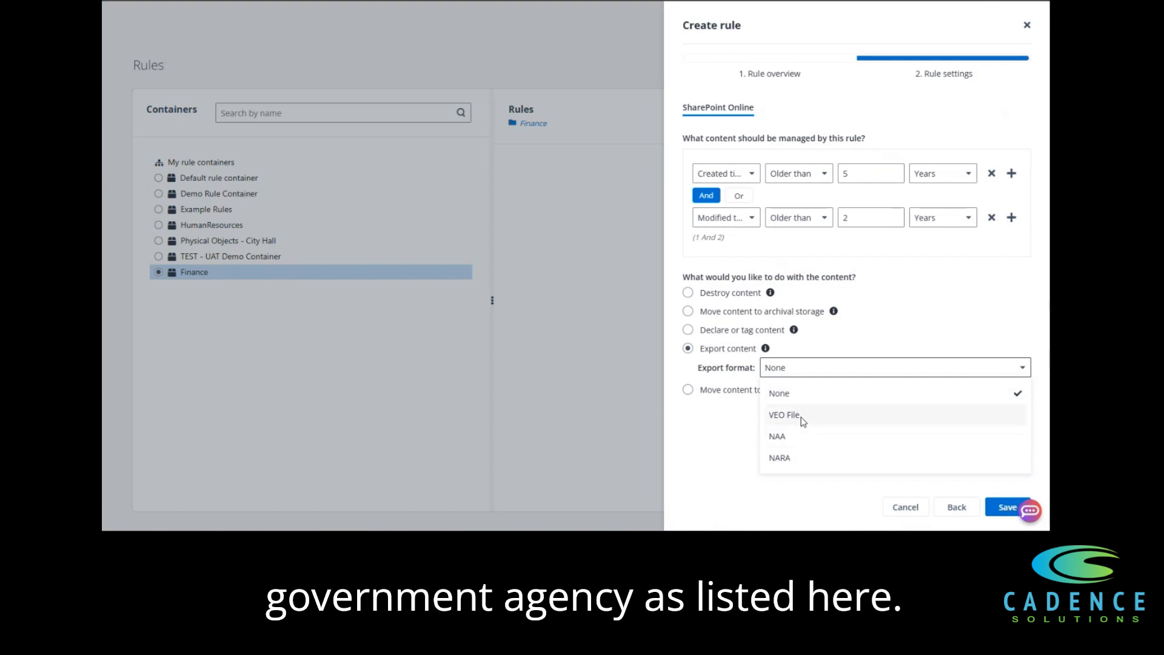
{"action": "left_click", "coordinate": [737, 424]}
{"action": "left_click", "coordinate": [754, 390]}
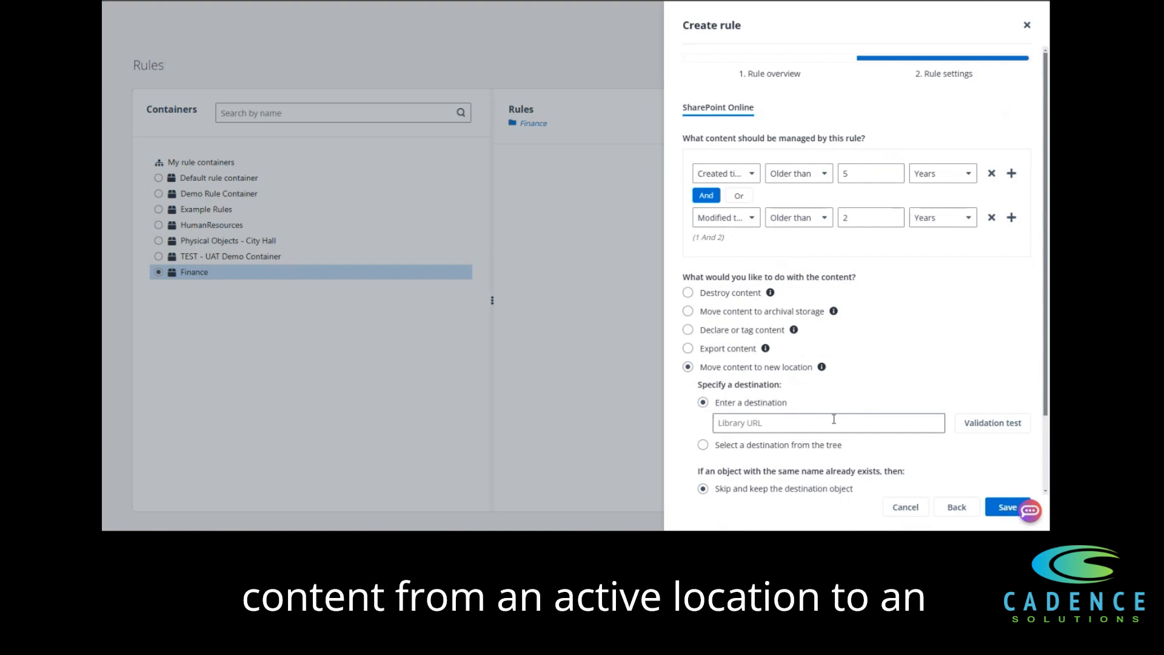
{"action": "scroll", "coordinate": [831, 418], "scroll_direction": "down", "scroll_amount": 2}
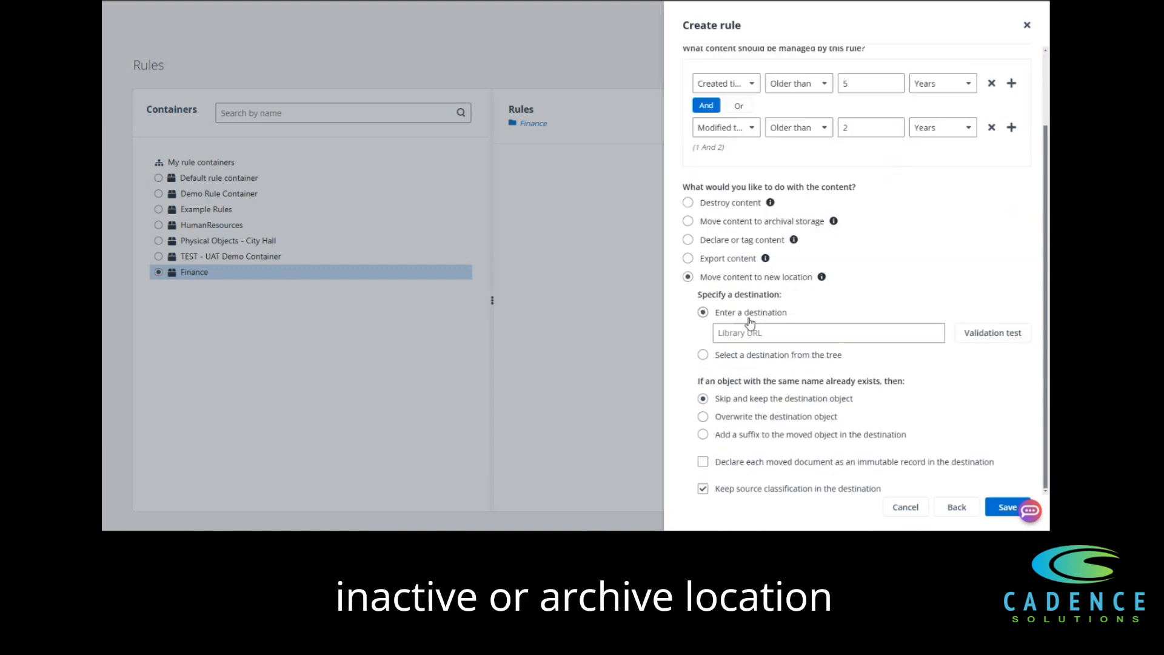
{"action": "left_click", "coordinate": [741, 207]}
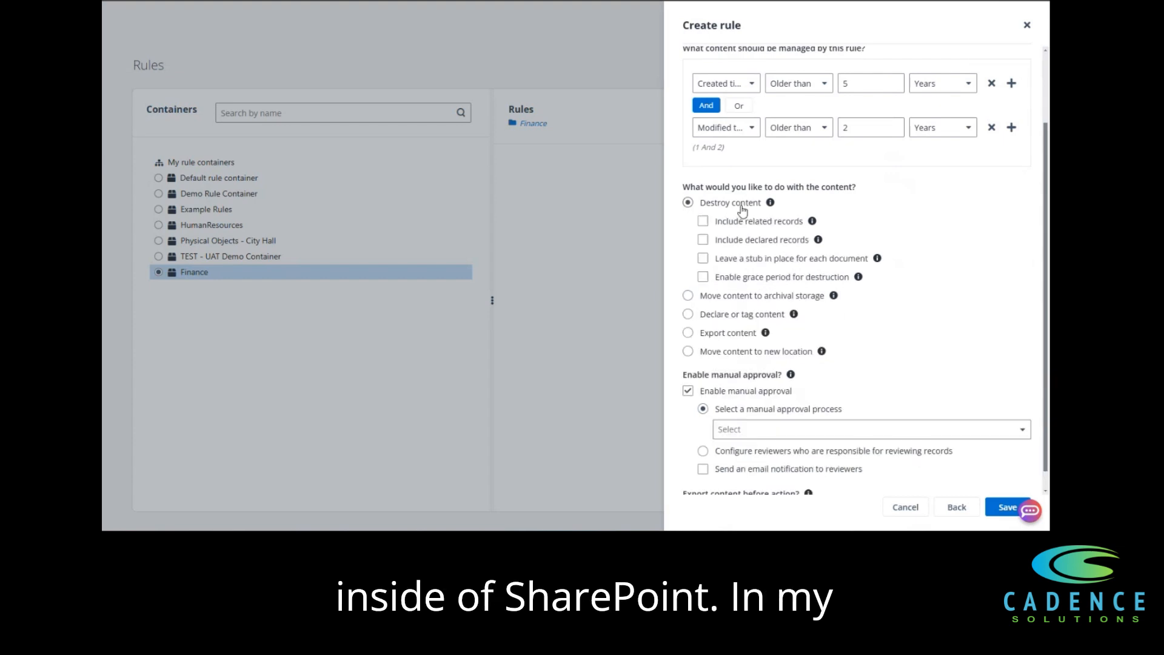
Turn manual approval off for the rule and turn it back on.
{"action": "scroll", "coordinate": [871, 277], "scroll_direction": "down", "scroll_amount": 1}
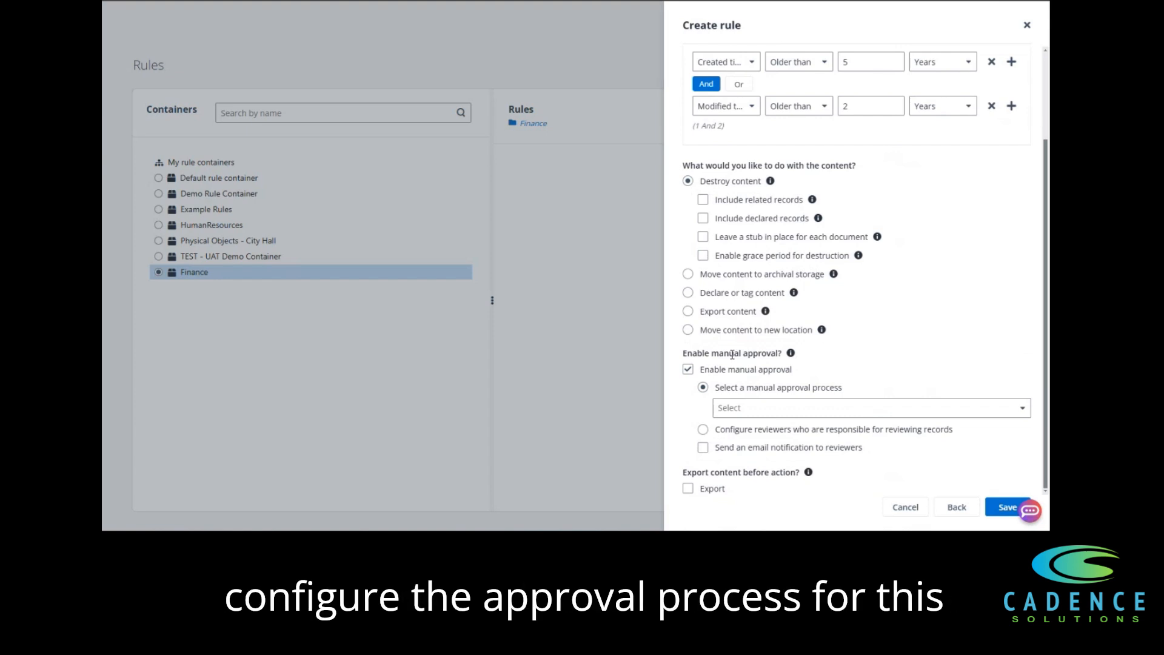
{"action": "left_click", "coordinate": [755, 373]}
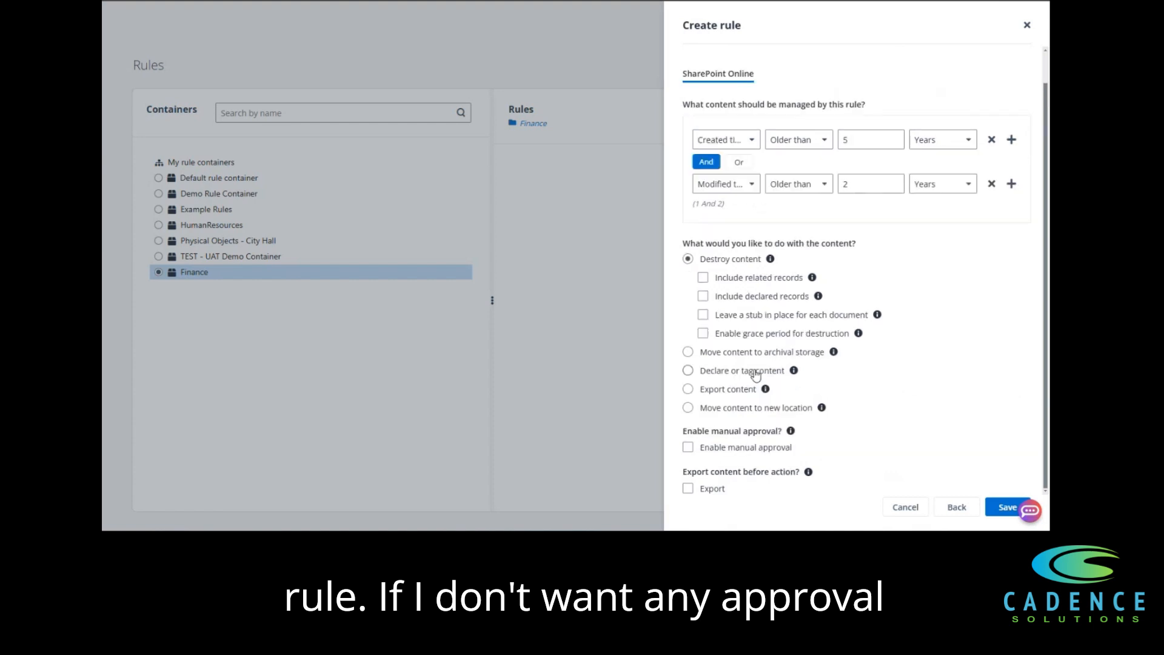
{"action": "left_click", "coordinate": [731, 449]}
{"action": "scroll", "coordinate": [731, 448], "scroll_direction": "down", "scroll_amount": 2}
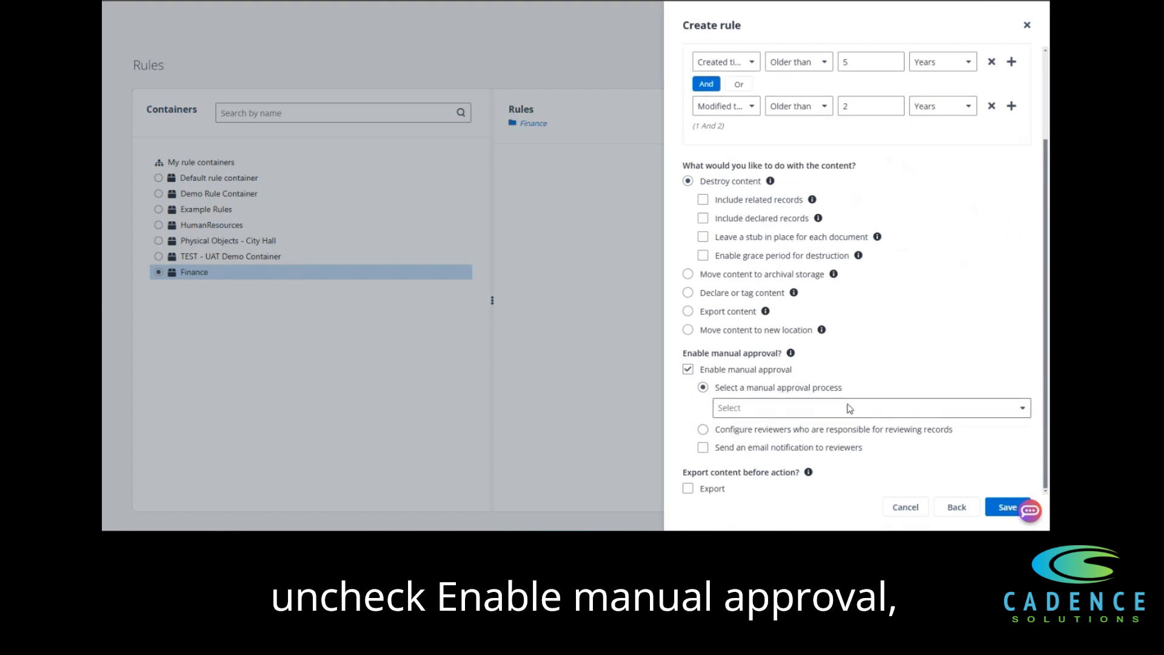
Assign the Finance Disposition Review approval process, enable email notification to reviewers, and save the rule.
{"action": "left_click", "coordinate": [810, 414]}
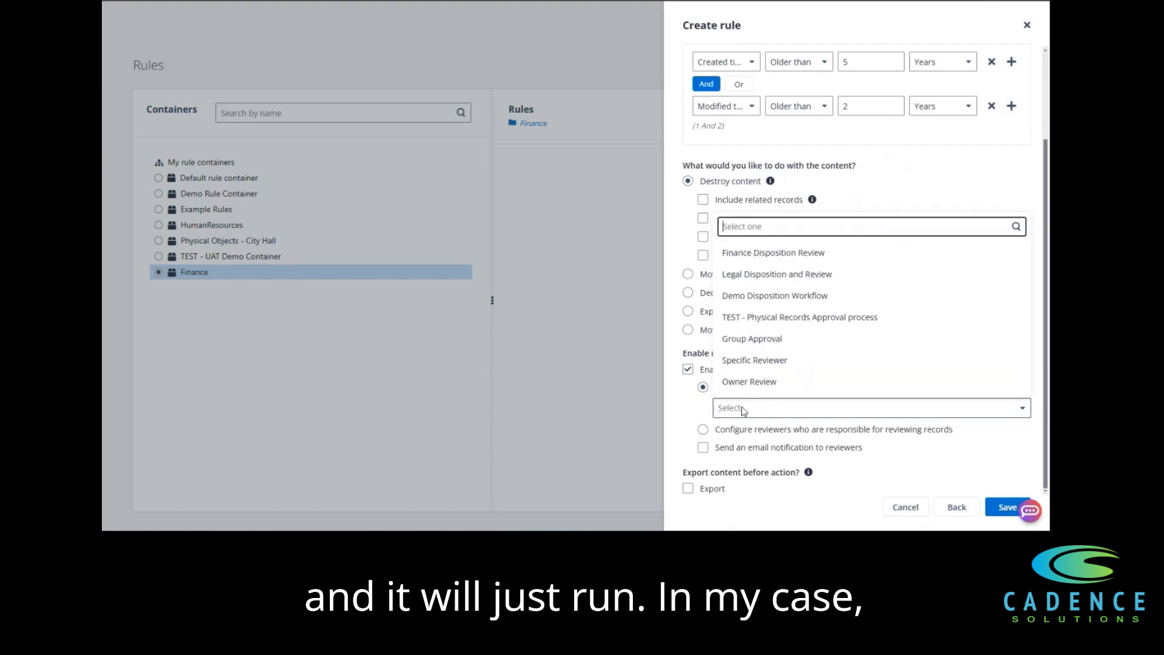
{"action": "left_click", "coordinate": [767, 254]}
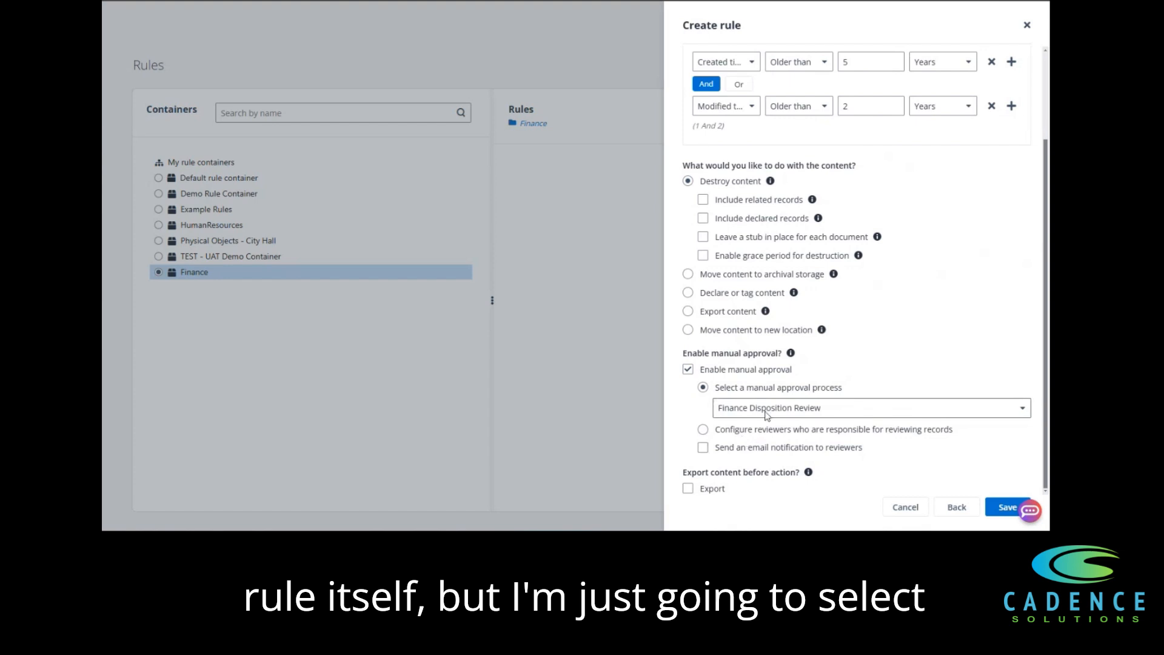
{"action": "left_click", "coordinate": [703, 447]}
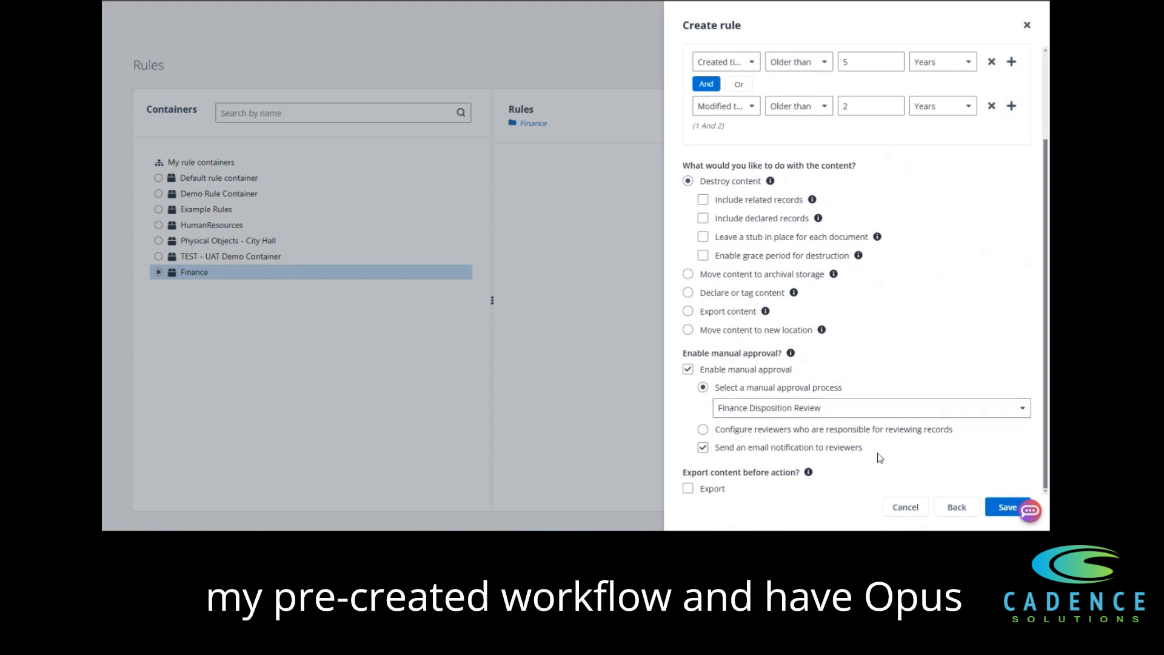
{"action": "left_click", "coordinate": [1007, 507]}
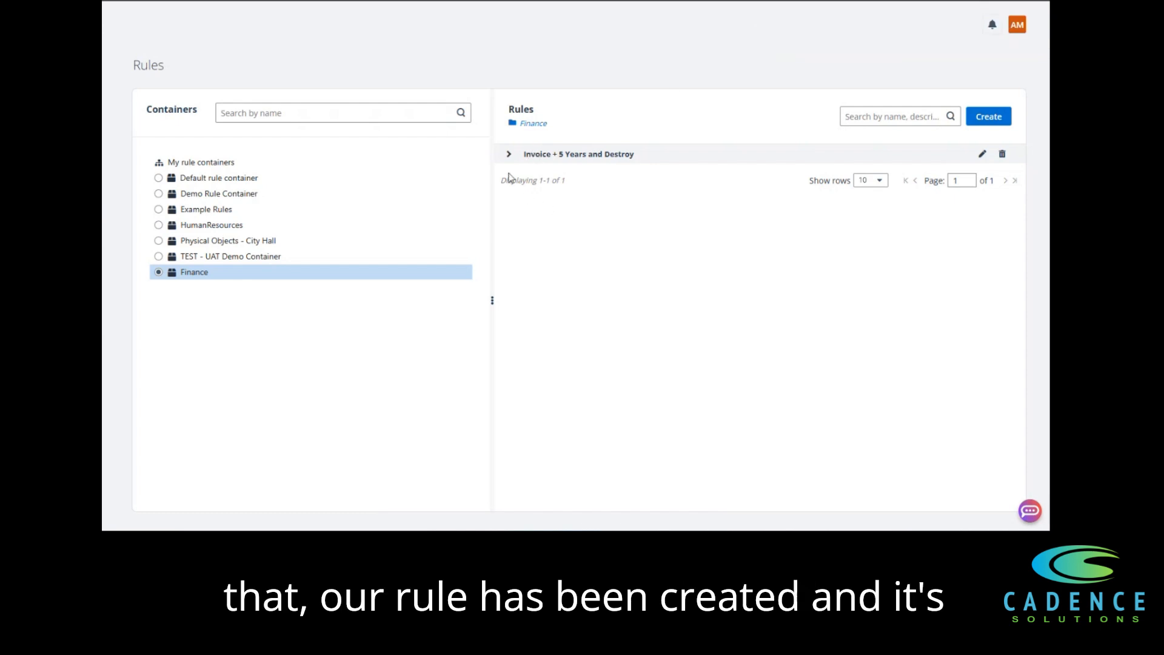
Review the saved invoice rule's criteria and action, then open its overview for editing and close it without changes.
{"action": "left_click", "coordinate": [528, 158]}
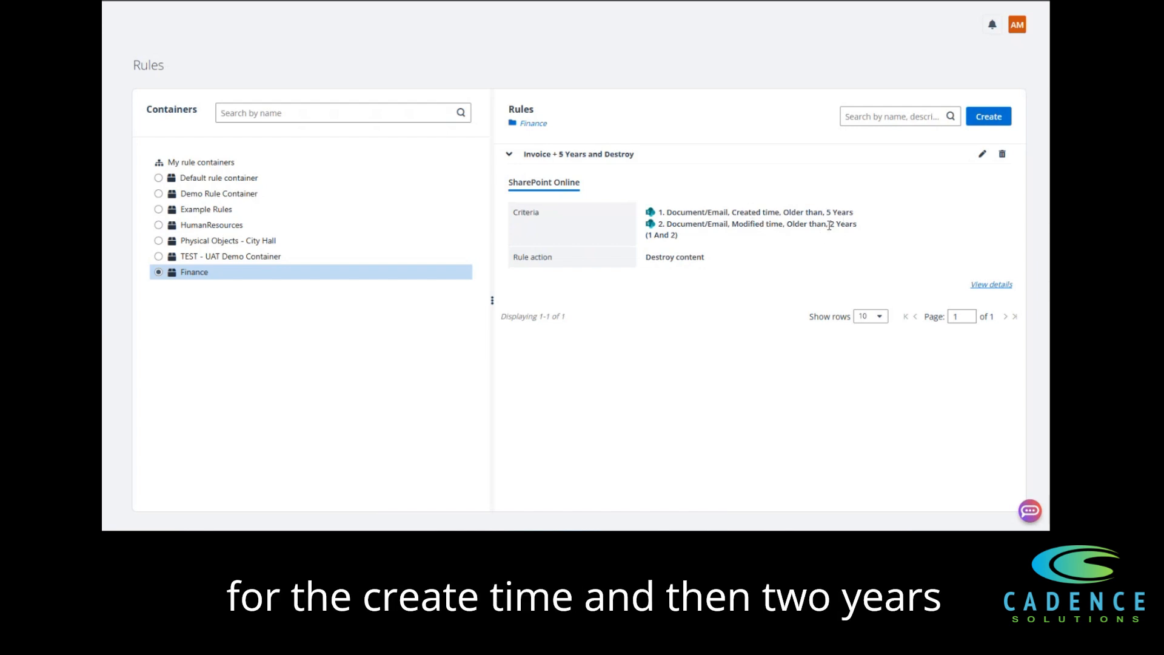
{"action": "left_click", "coordinate": [979, 156]}
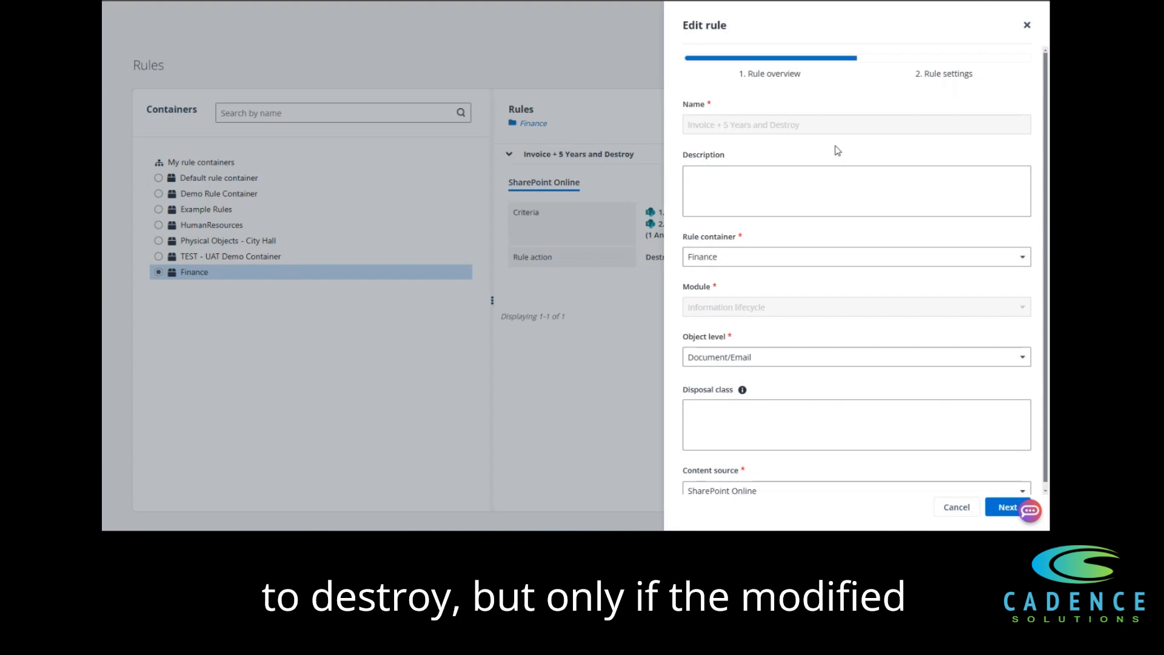
{"action": "left_click", "coordinate": [822, 189]}
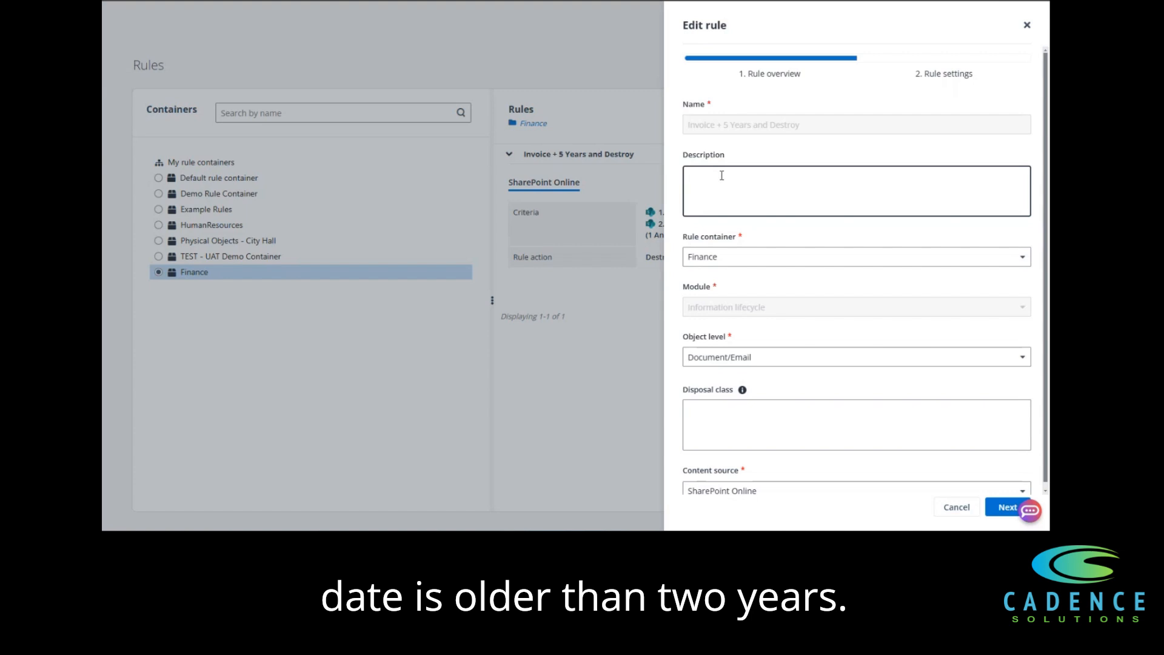
{"action": "left_click", "coordinate": [955, 506]}
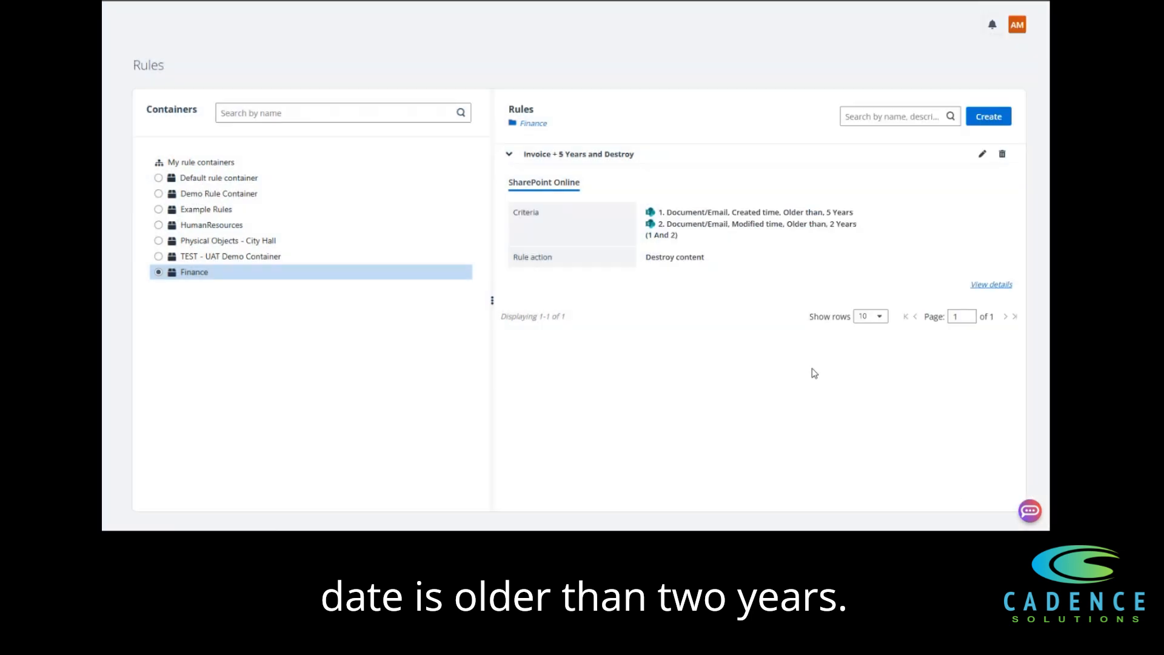